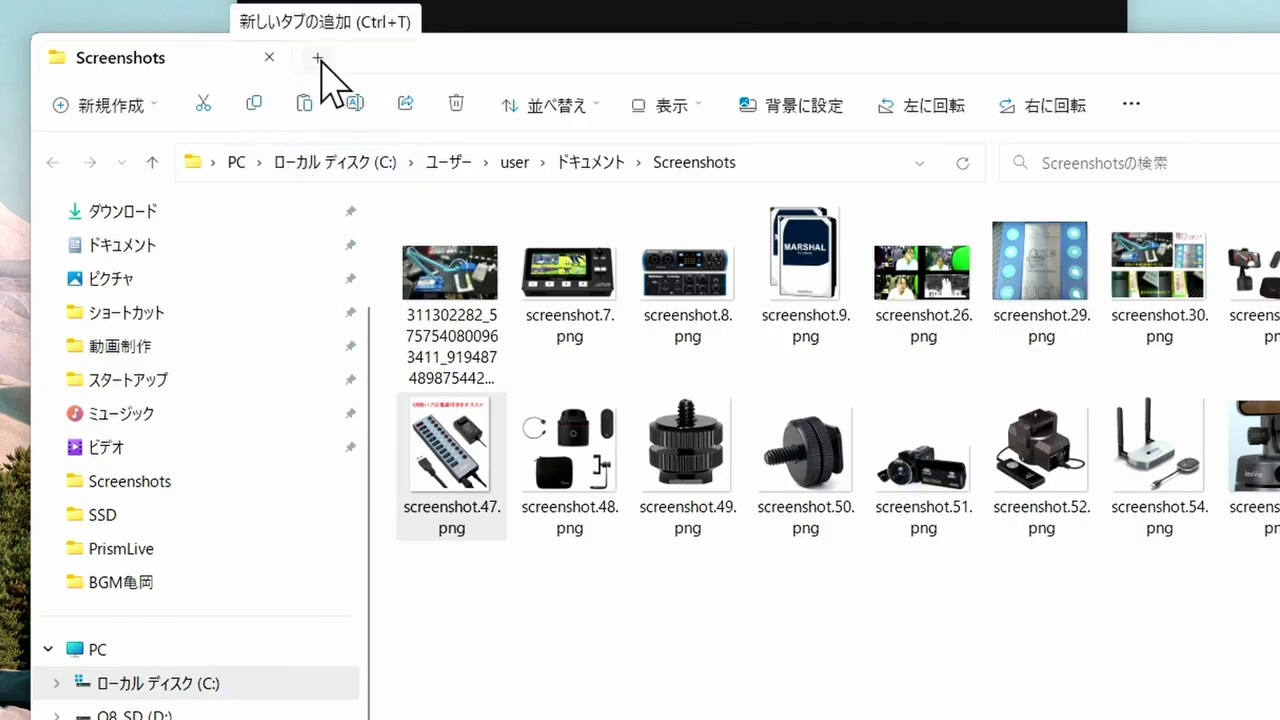
- Add two new tabs beside the Screenshots tab in File Explorer and return to the Screenshots tab
left_click(320, 60)
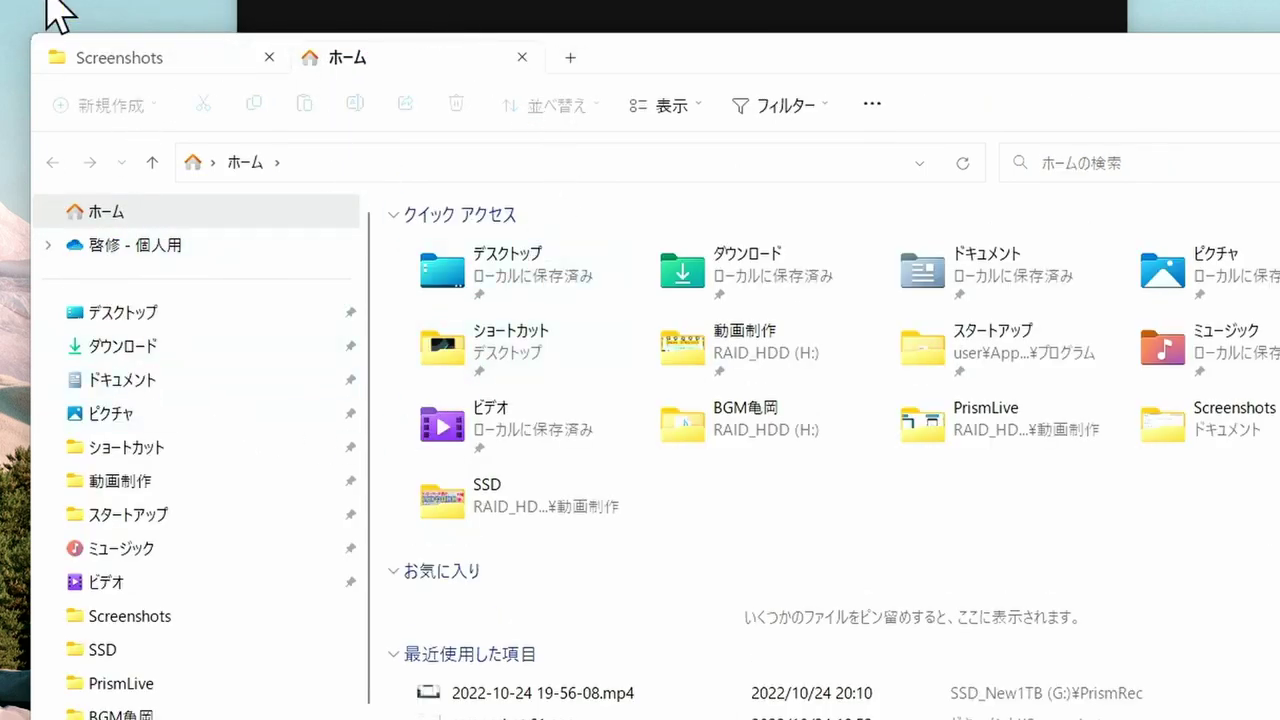
left_click(570, 57)
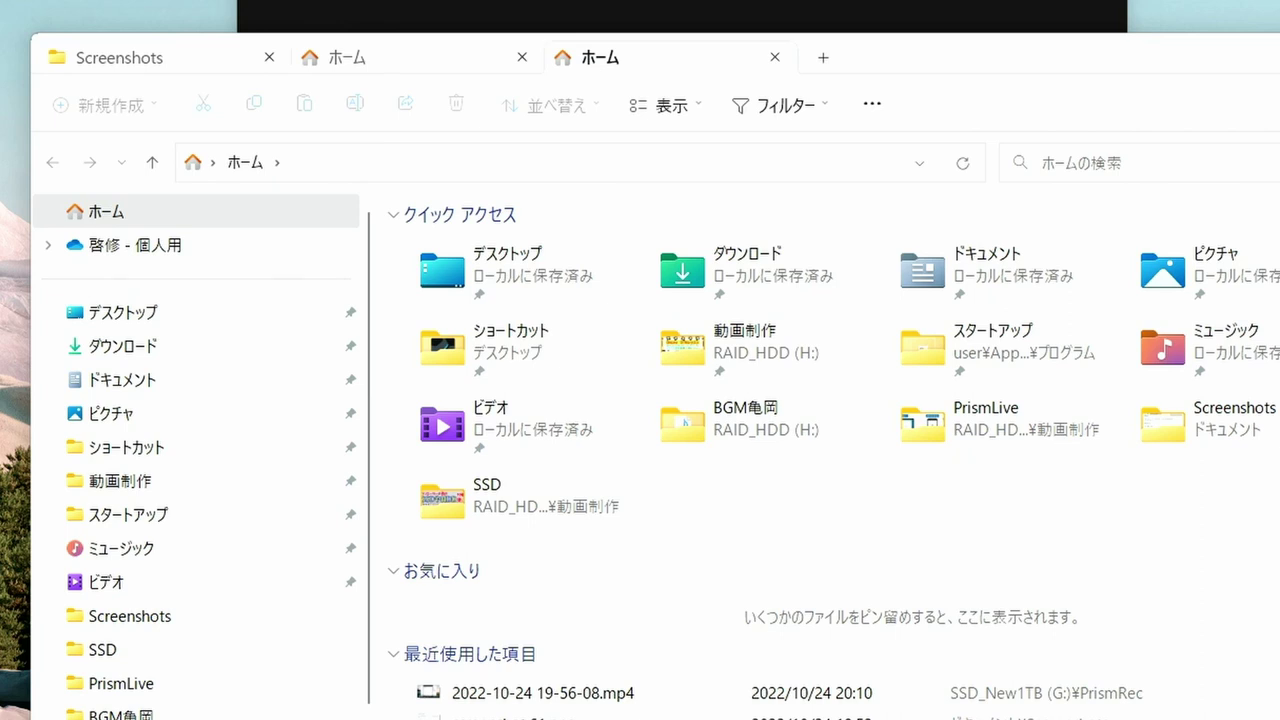
left_click(196, 60)
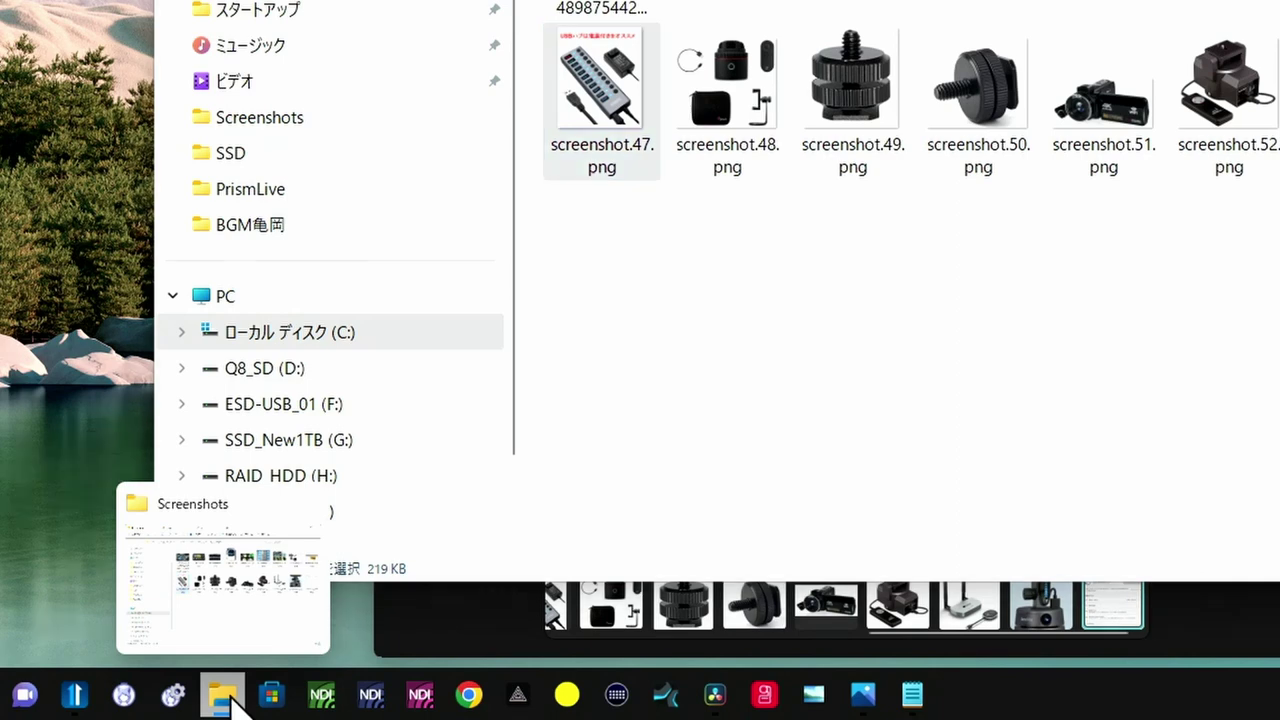
- Open a second File Explorer window beside the first one and show the end of the Documents (ドキュメント) folder in it
right_click(231, 698)
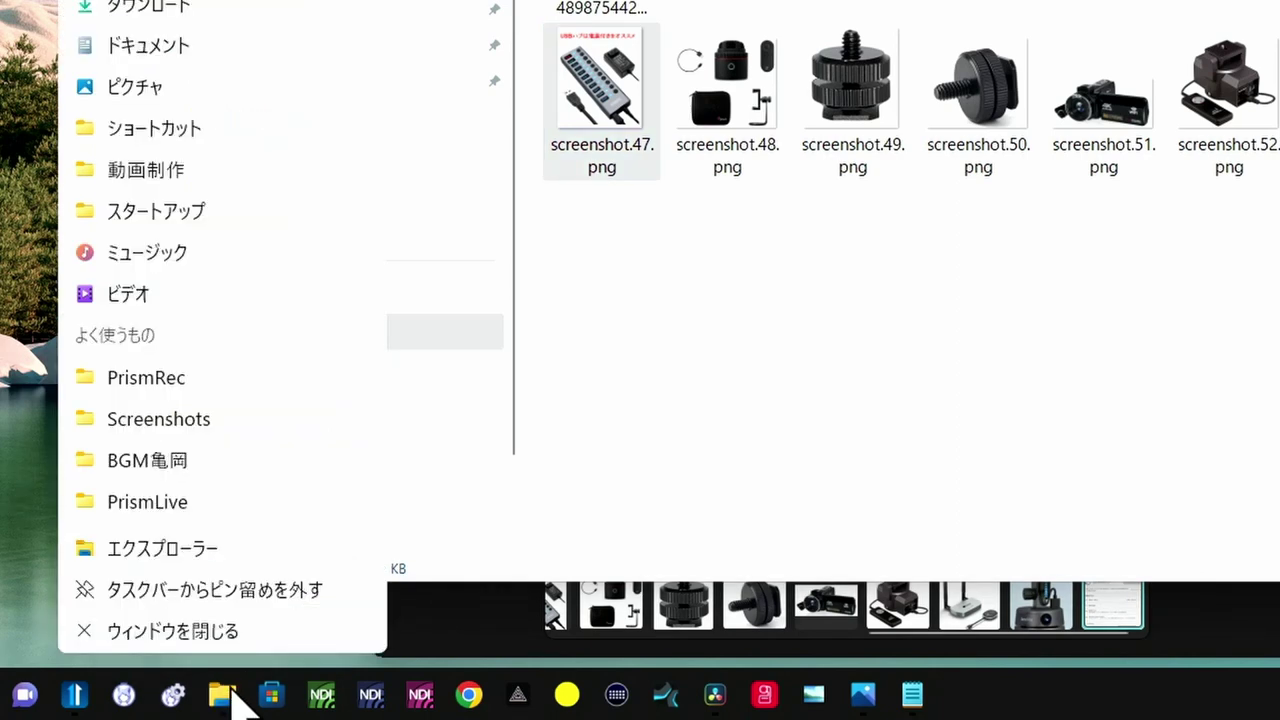
left_click(238, 556)
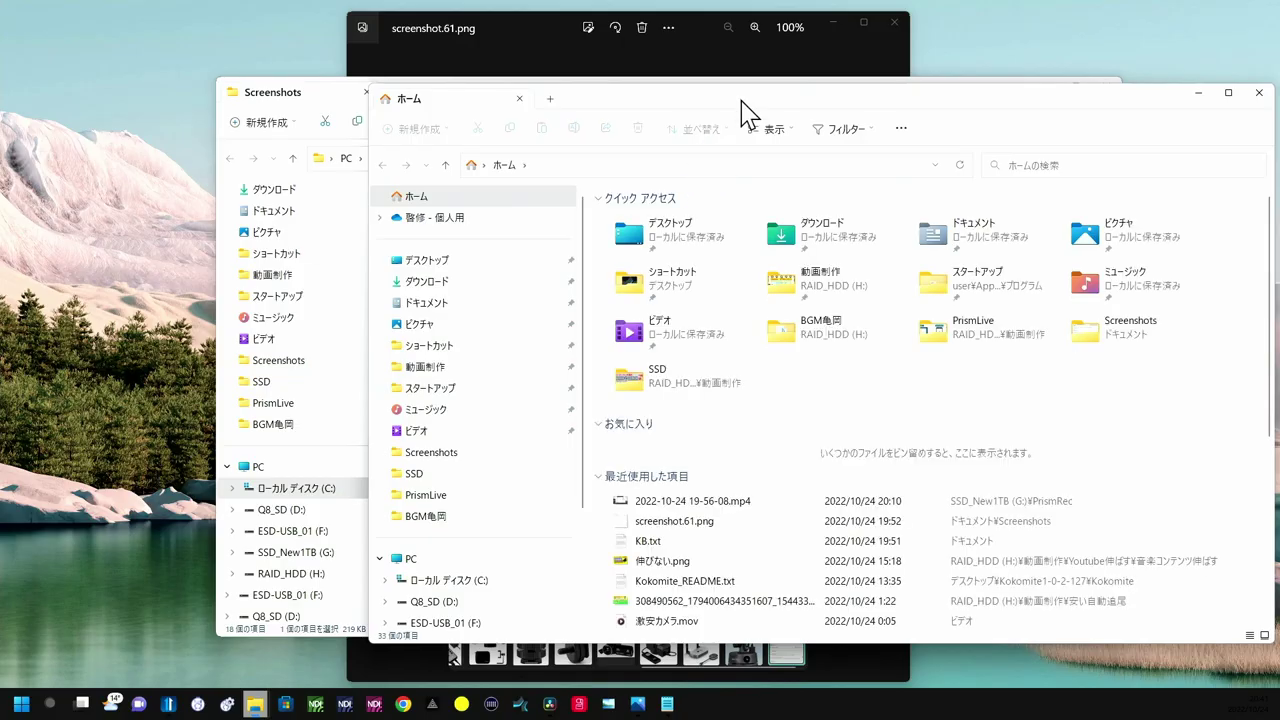
left_click_drag(748, 115, 1155, 135)
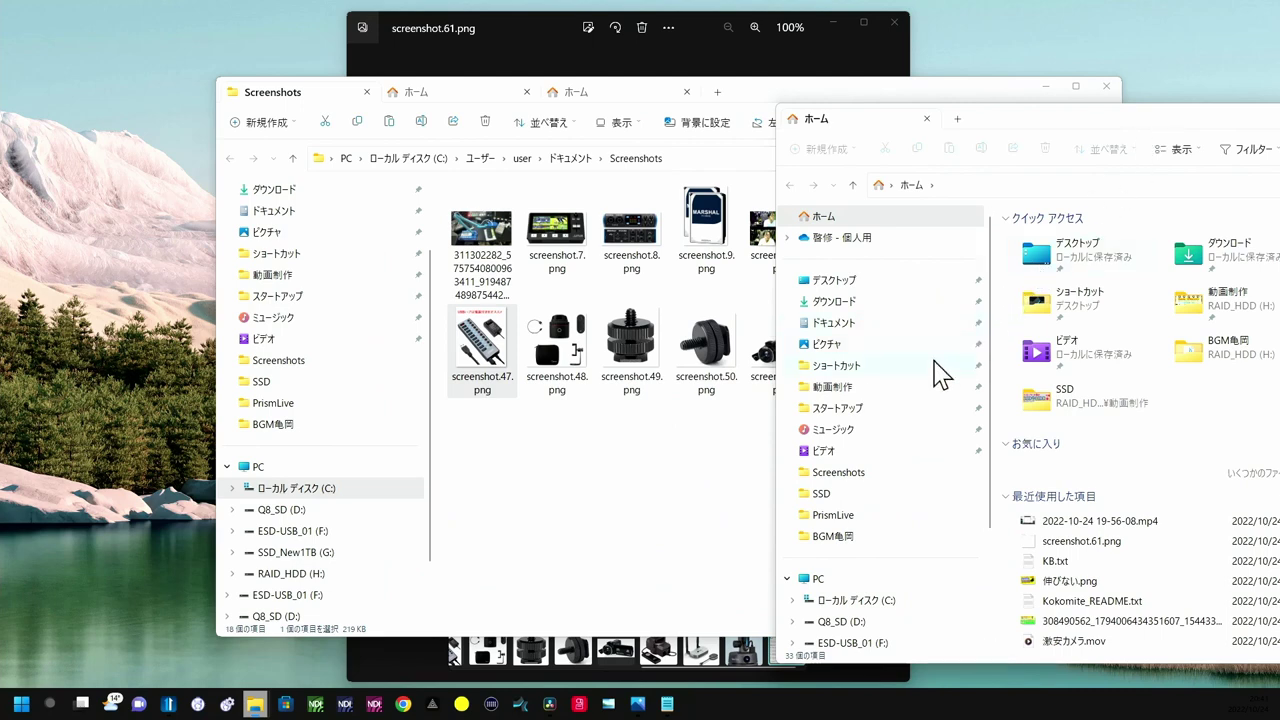
left_click(890, 330)
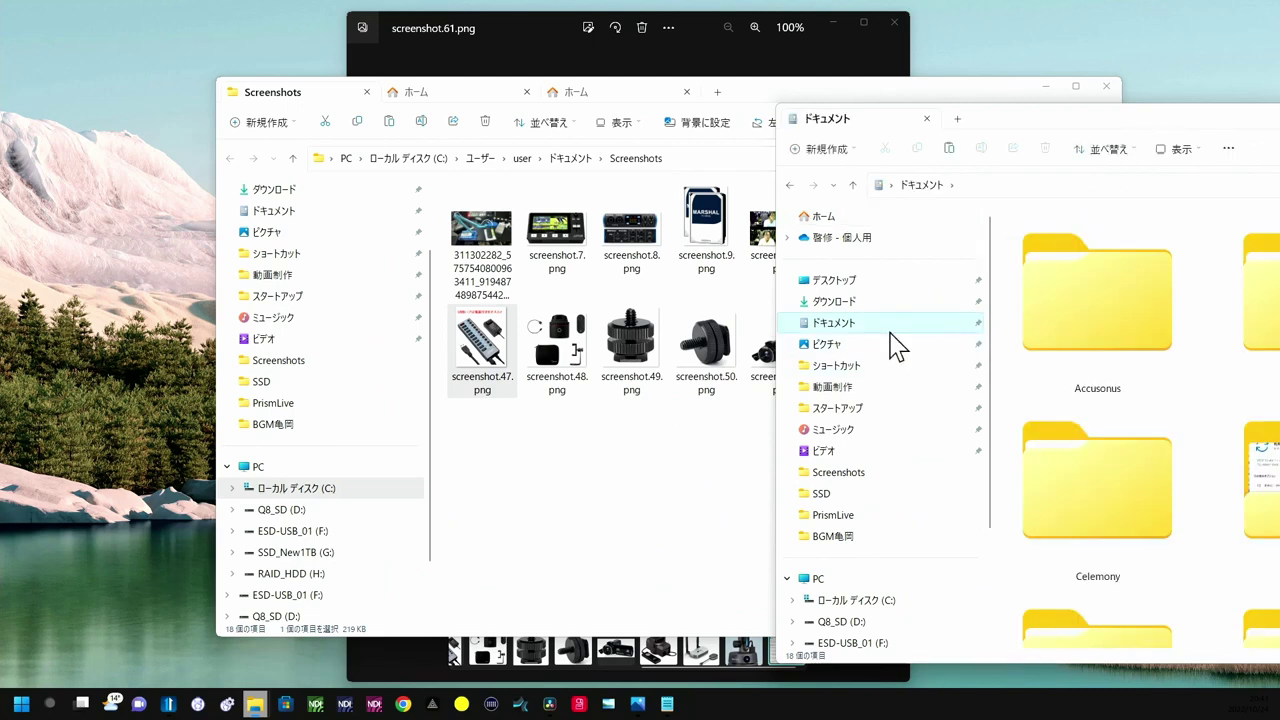
scroll(1086, 400, "down", 10)
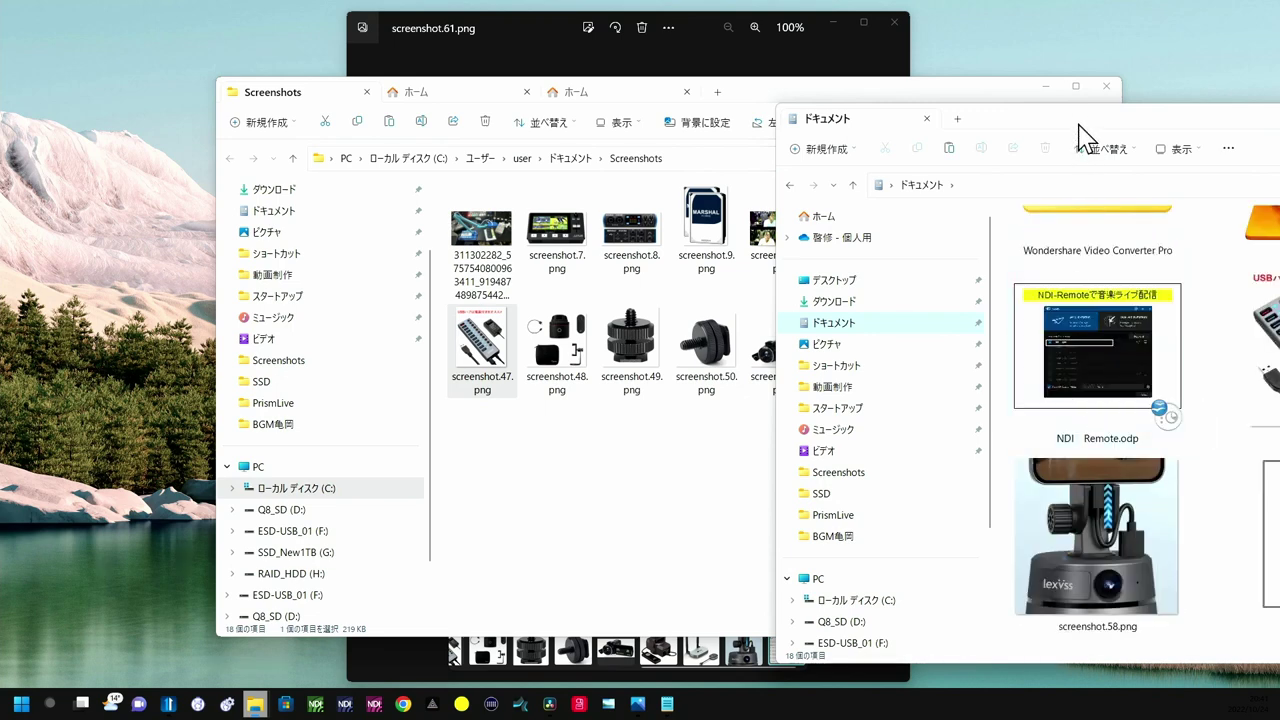
left_click_drag(1080, 128, 1080, 98)
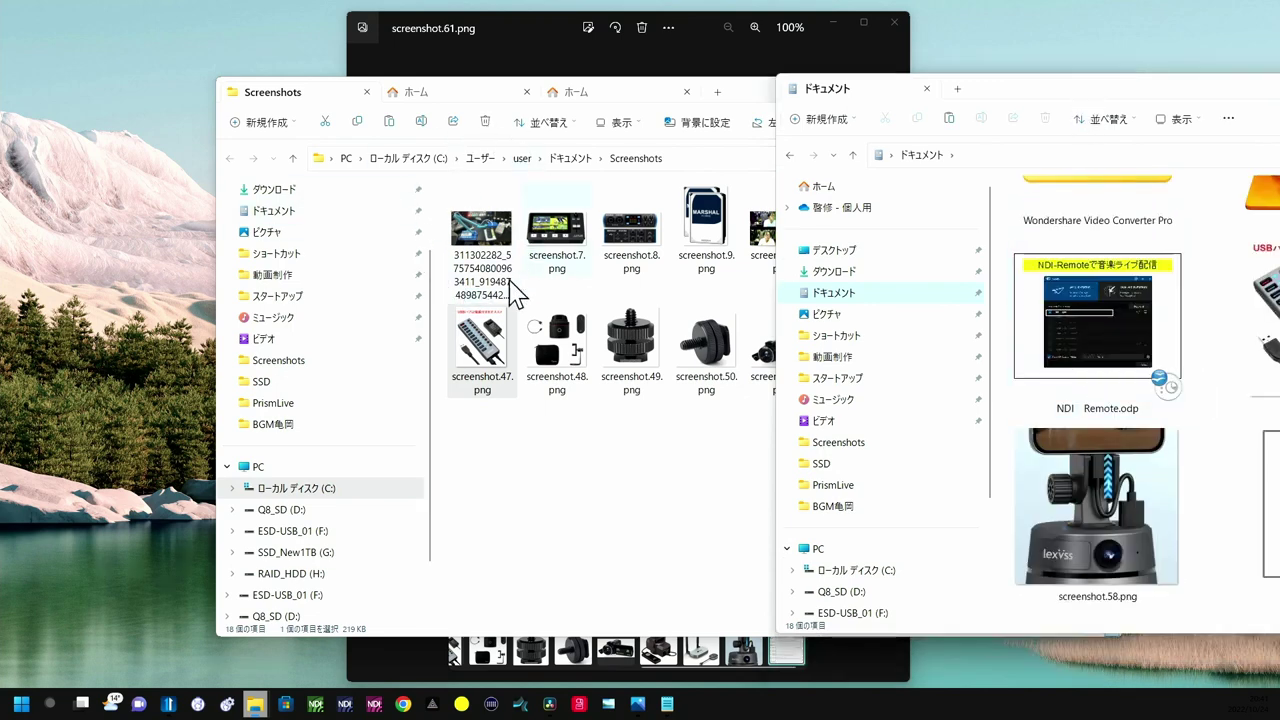
- Copy the 311302282… image from the Screenshots folder into the Documents folder in the second window
left_click(481, 240)
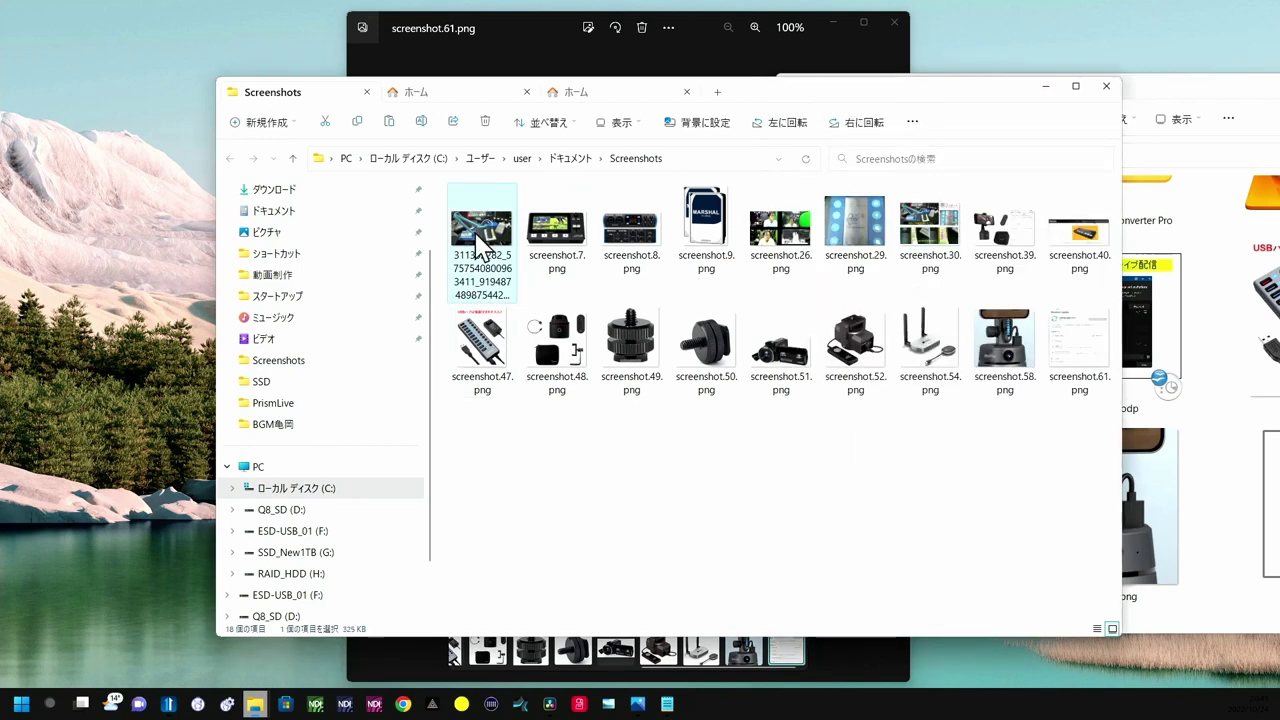
left_click_drag(481, 247, 1211, 502)
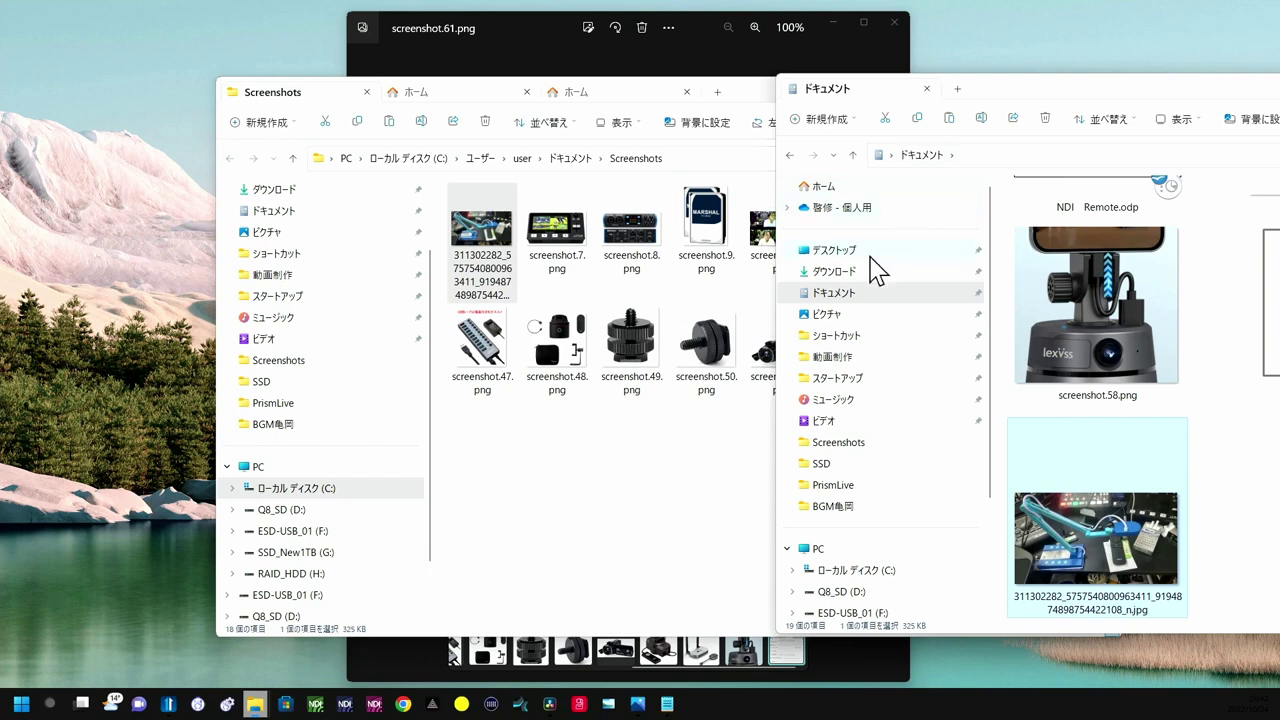
left_click(609, 543)
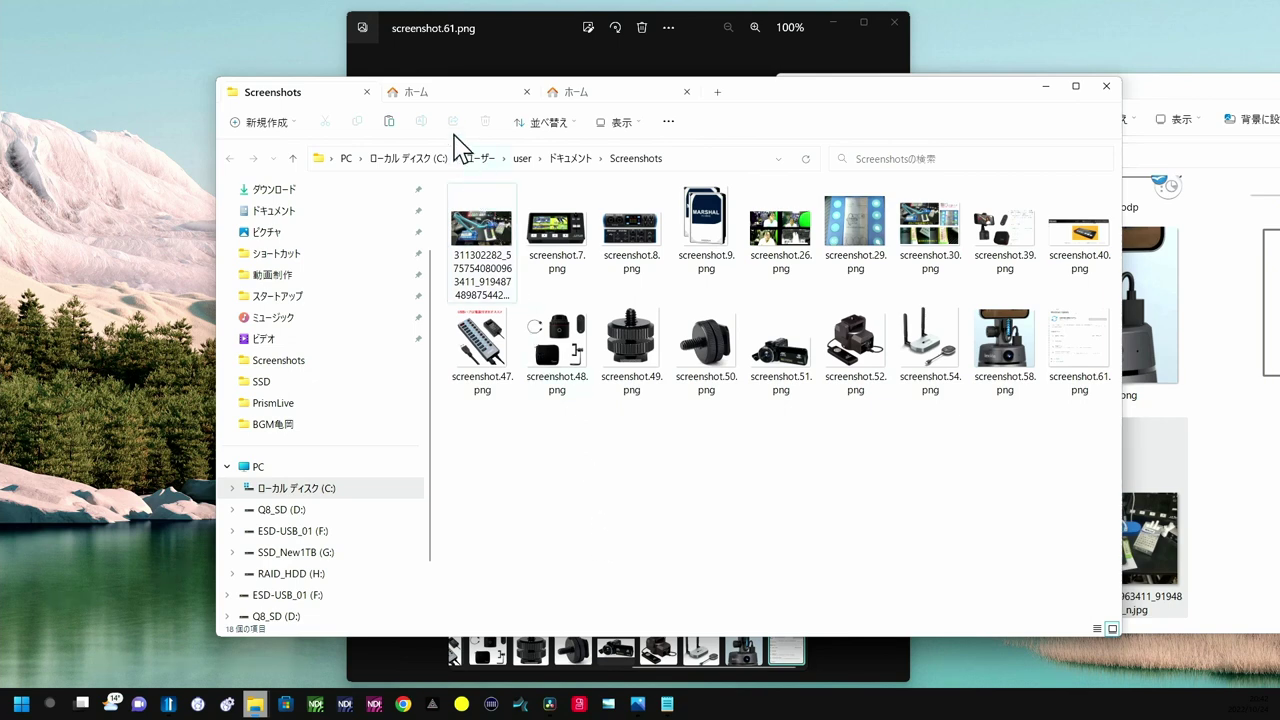
- Open the Documents (ドキュメント) folder in another new tab of the first window and show its last files
left_click(717, 93)
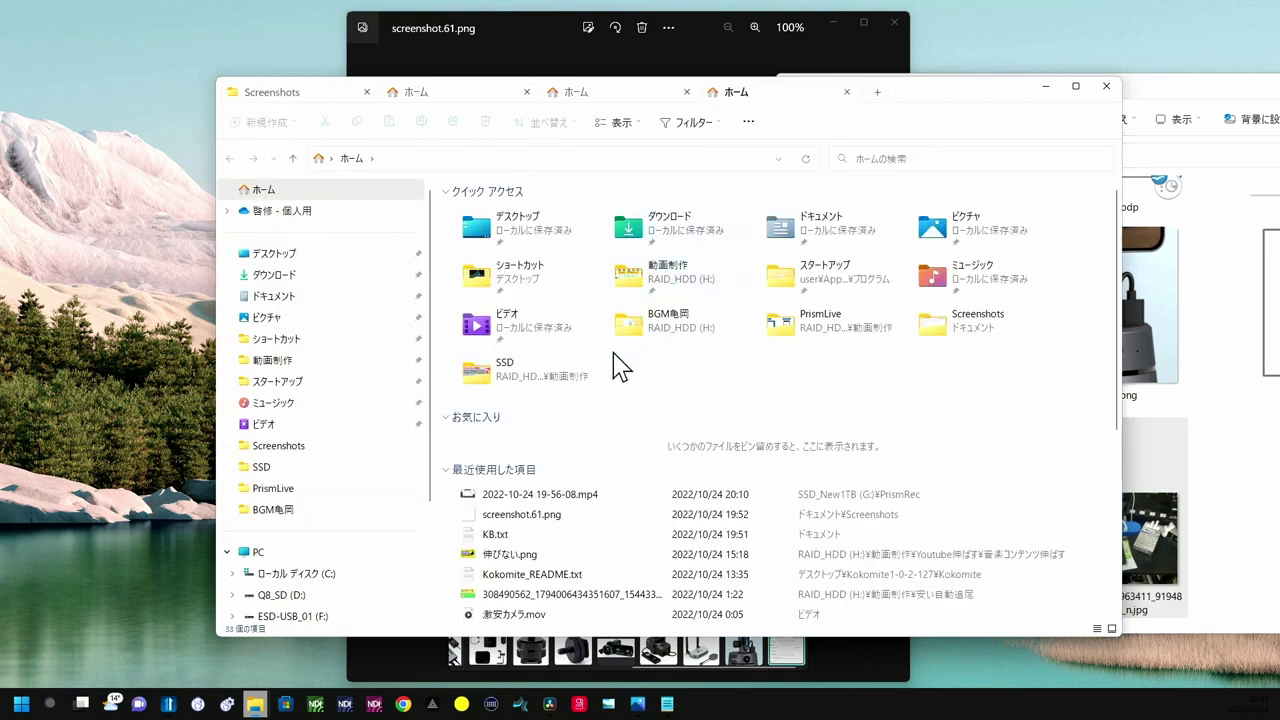
left_click(348, 294)
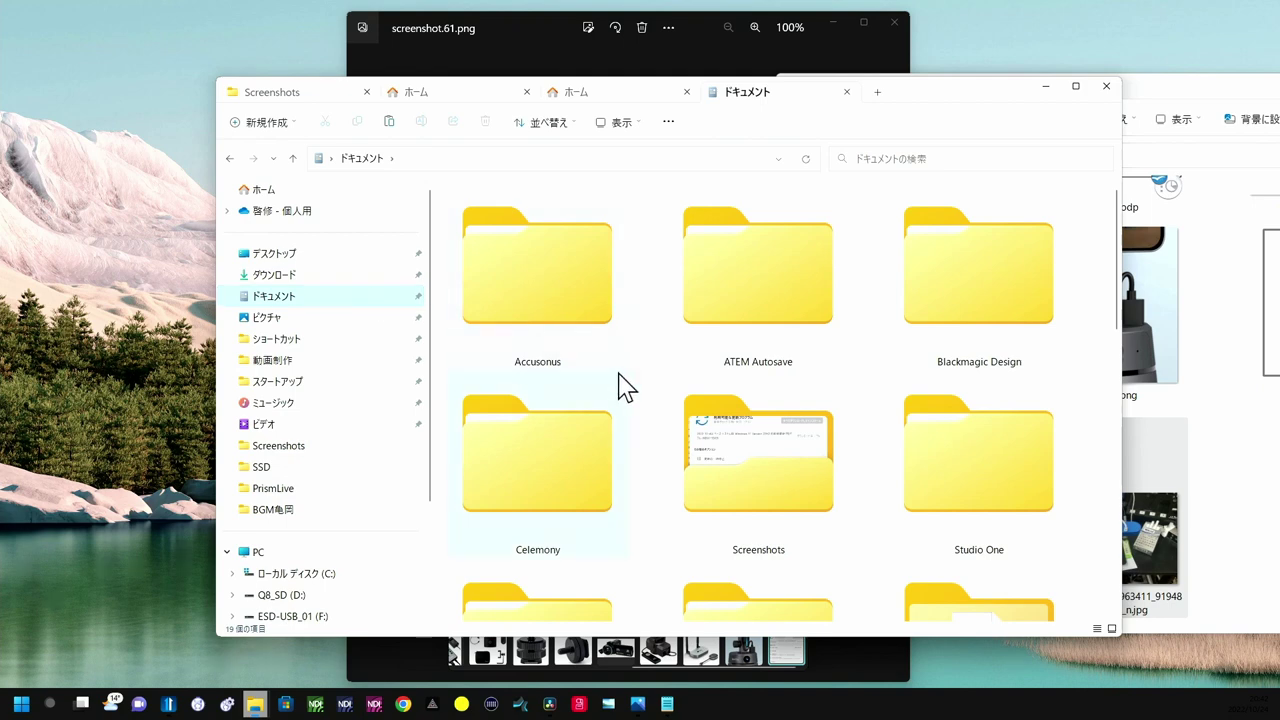
scroll(697, 378, "down", 10)
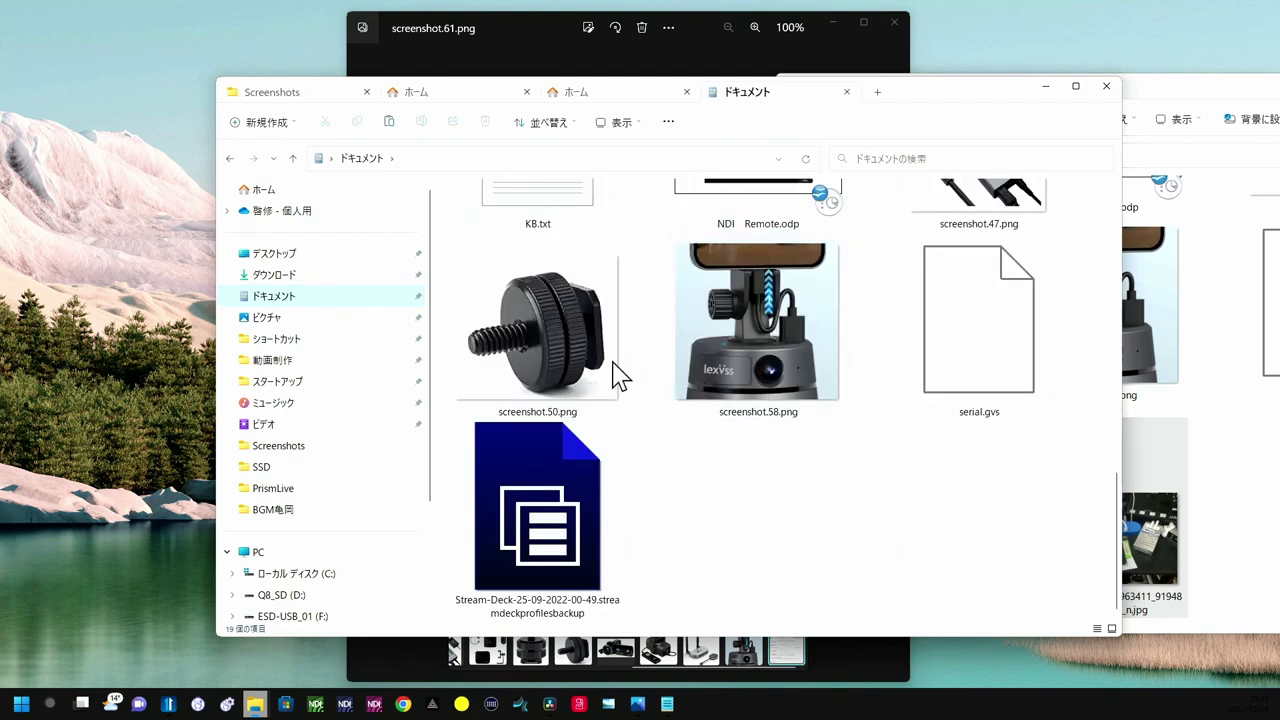
- Return to the Screenshots tab and display its files as extra-large icons
left_click(311, 96)
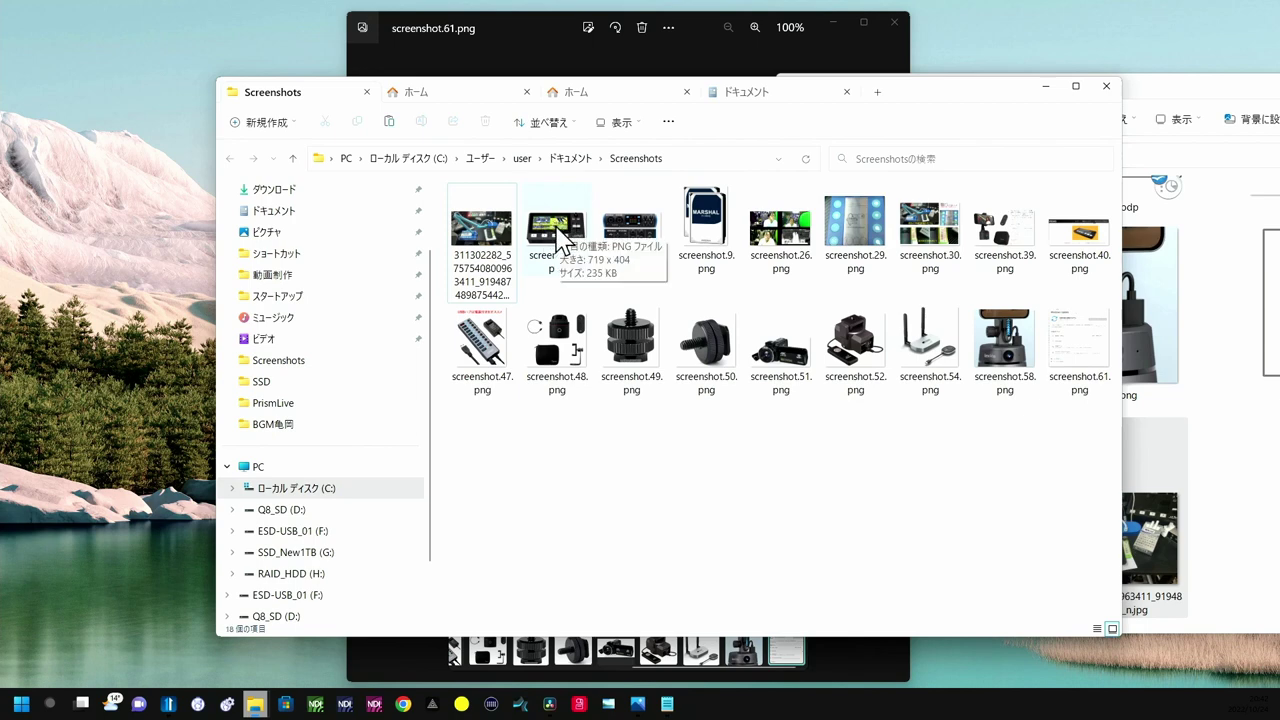
left_click(640, 128)
left_click(631, 153)
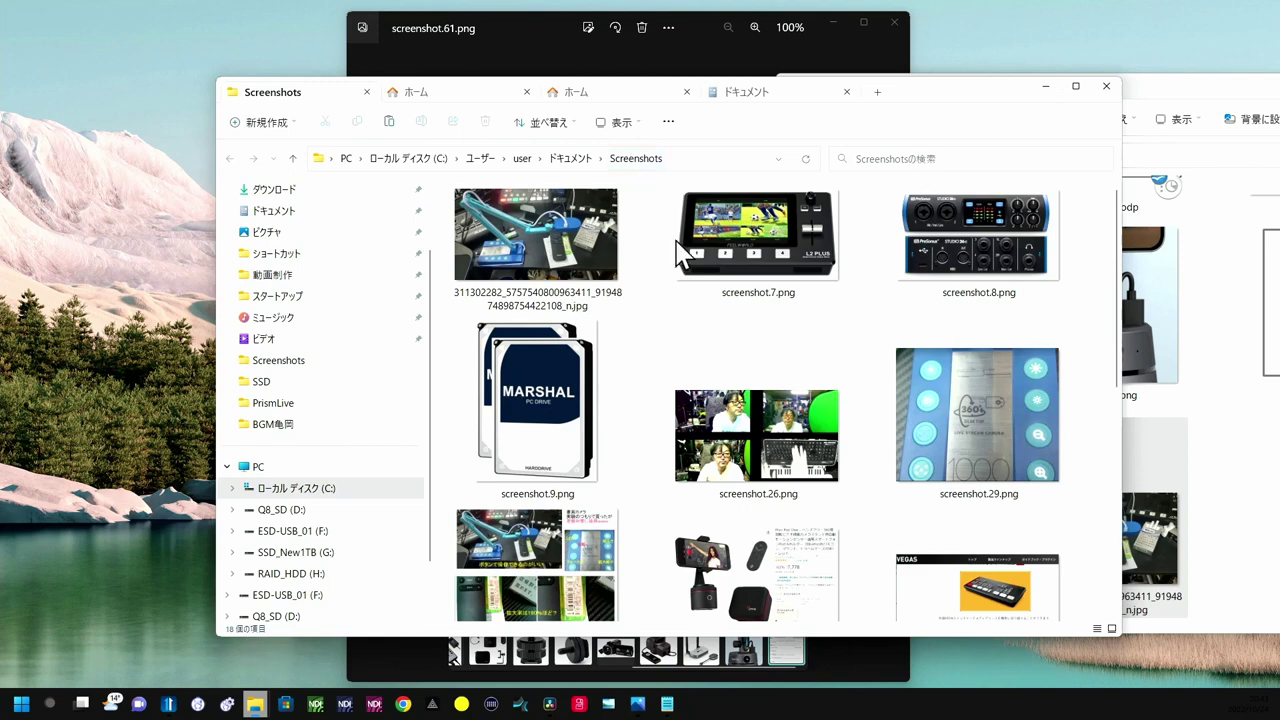
- Copy screenshot.7.png from the Screenshots tab into the Documents (ドキュメント) tab of the same window
left_click(761, 230)
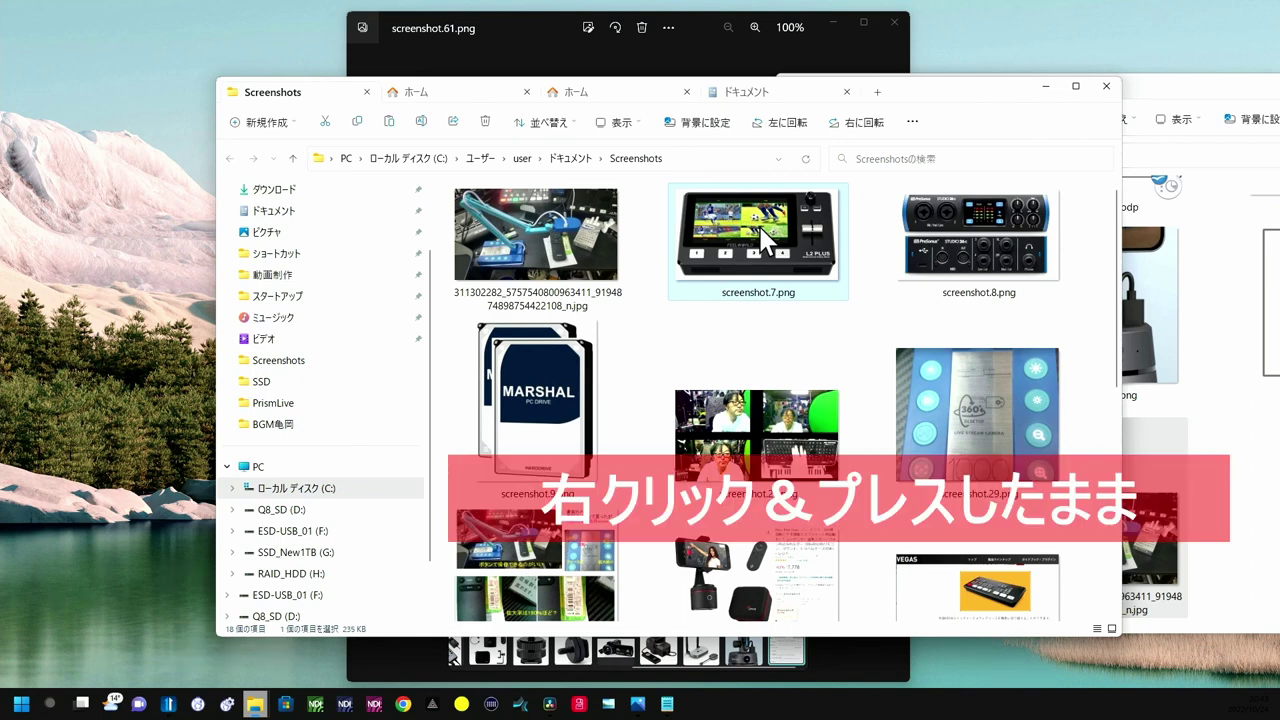
left_click_drag(765, 238, 752, 105)
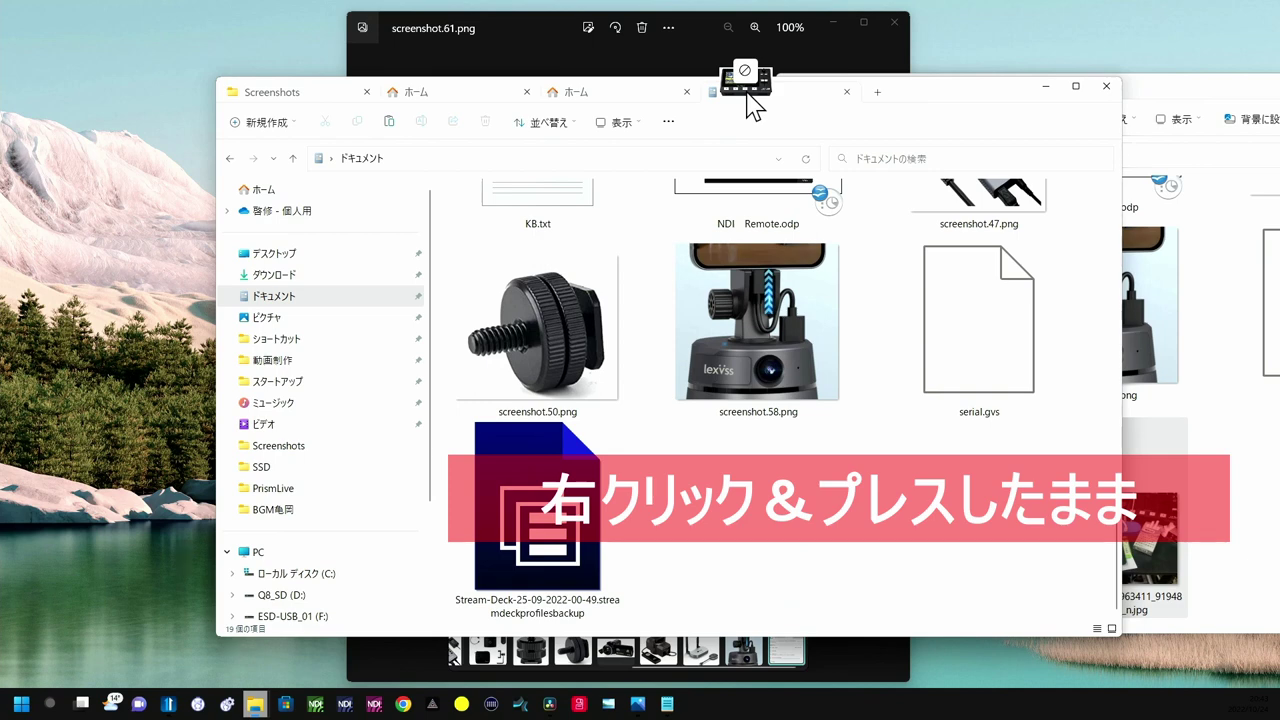
left_click_drag(748, 96, 735, 584)
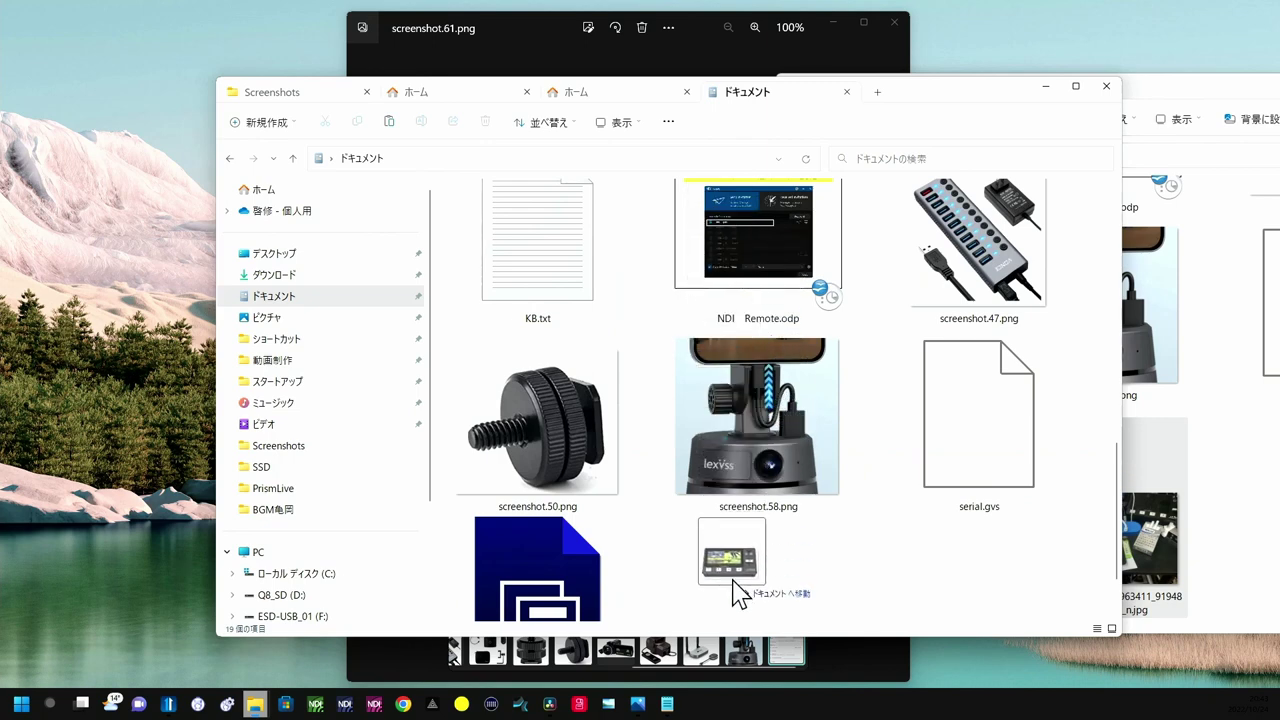
left_click_drag(733, 584, 734, 586)
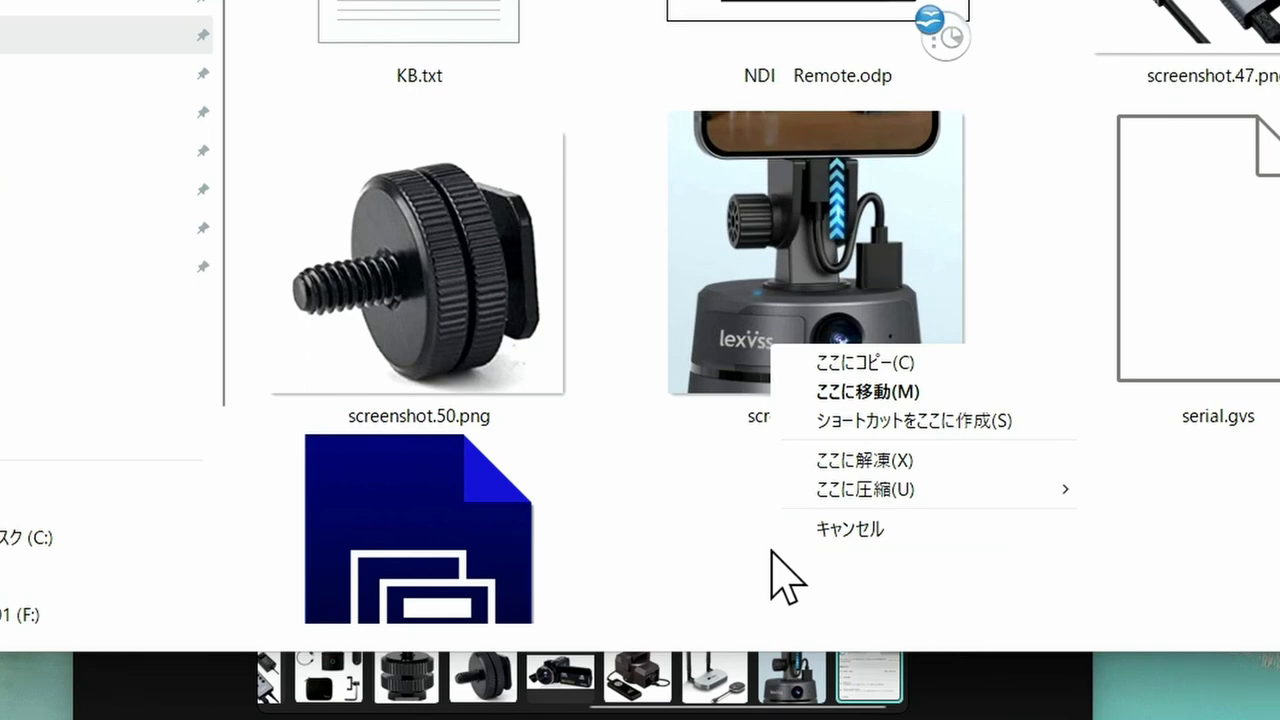
left_click(866, 364)
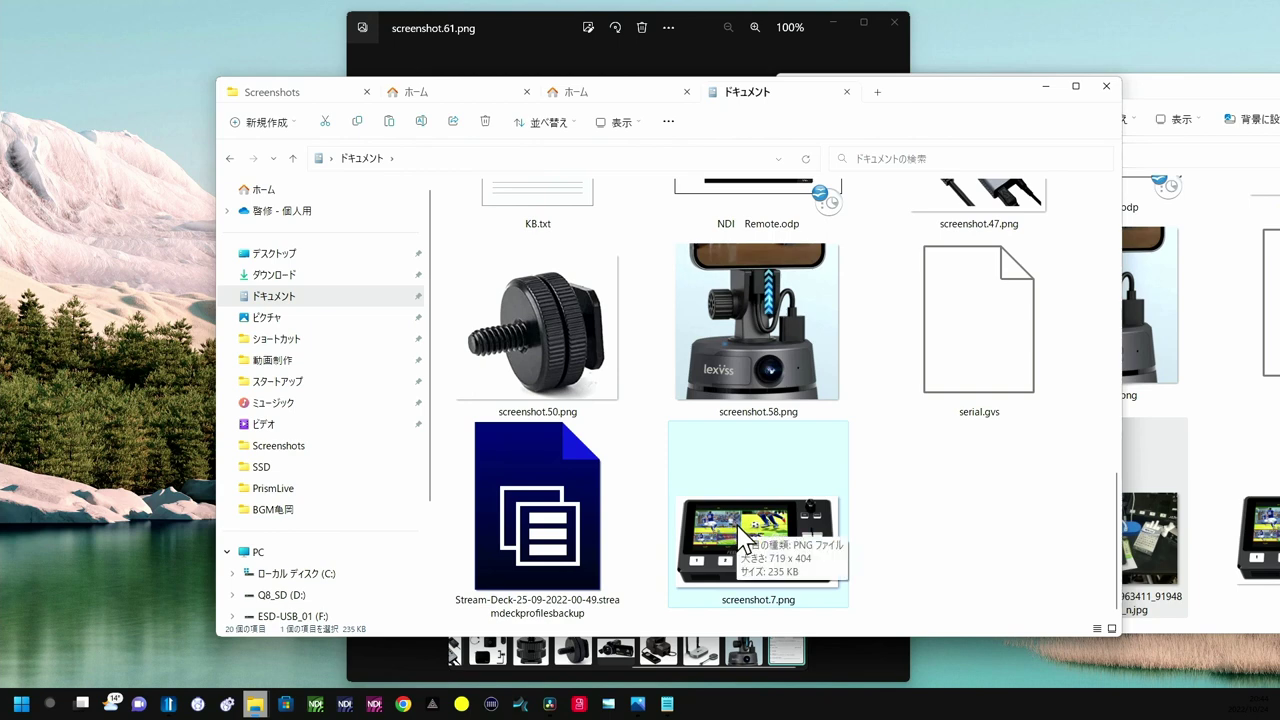
- Copy screenshot.7.png from Documents to the Pictures (ピクチャ) folder through the second Home tab, and open that folder
left_click_drag(742, 538, 617, 103)
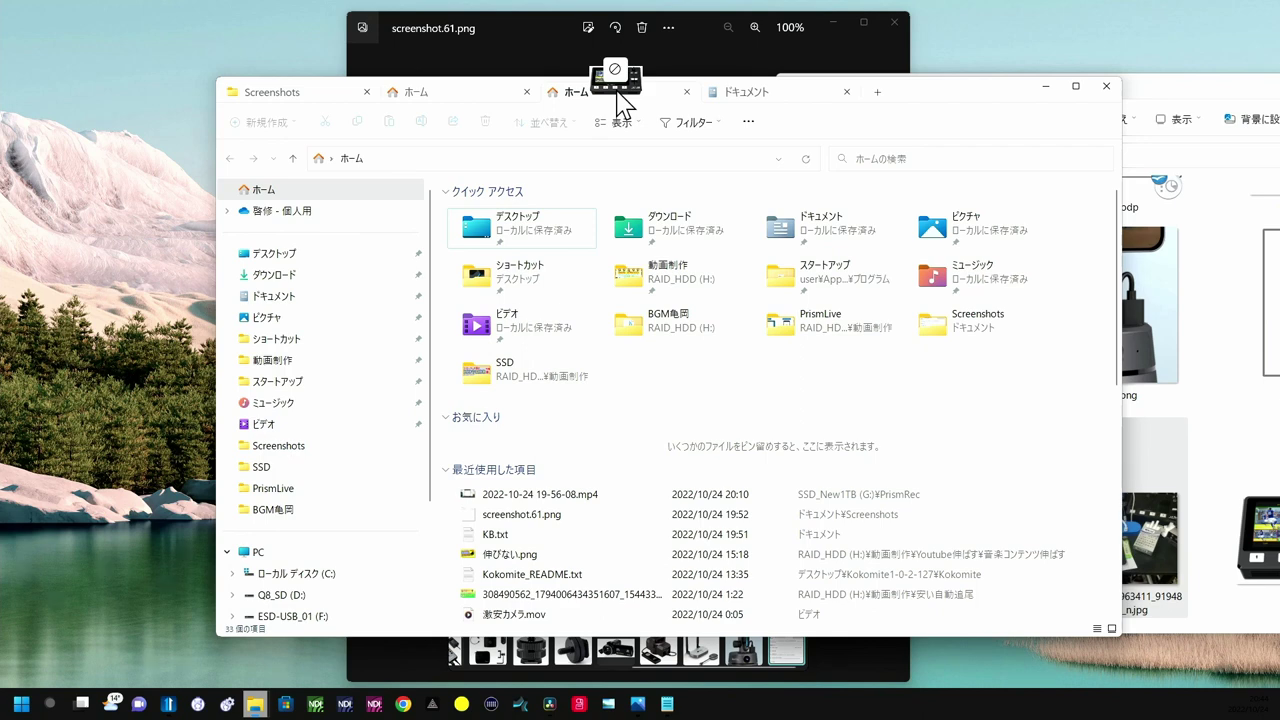
left_click_drag(617, 95, 943, 243)
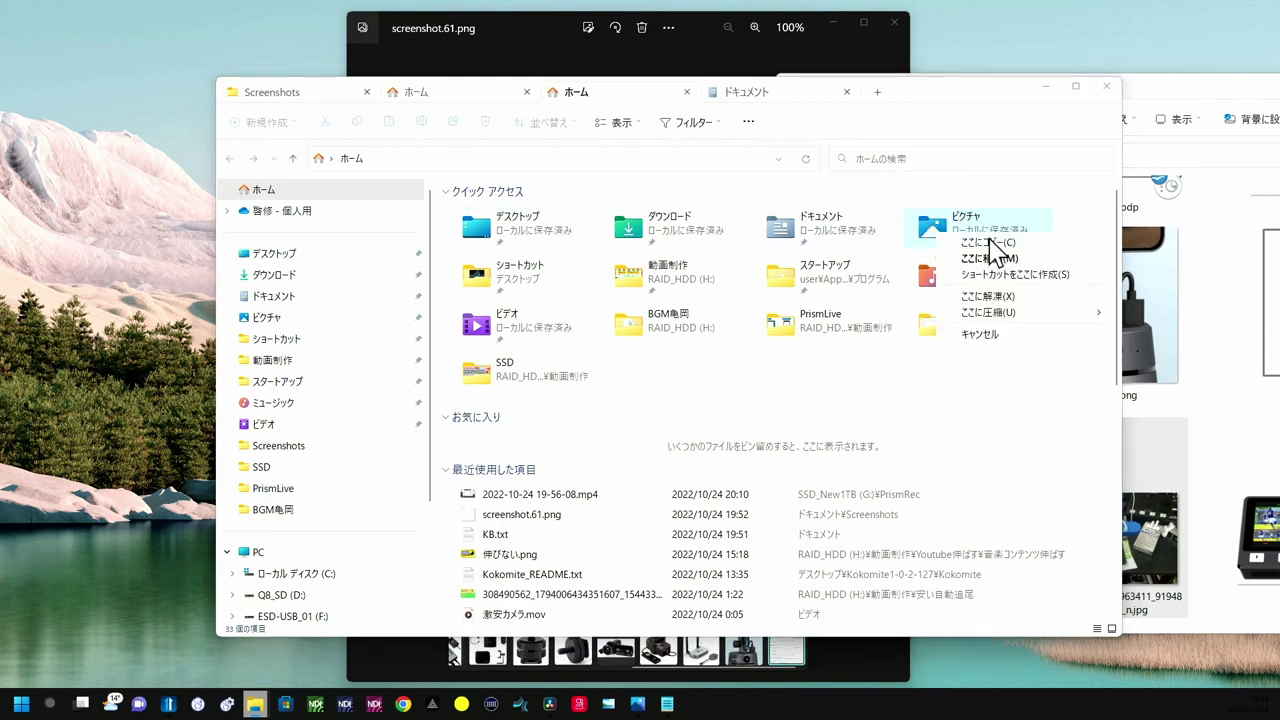
left_click(990, 243)
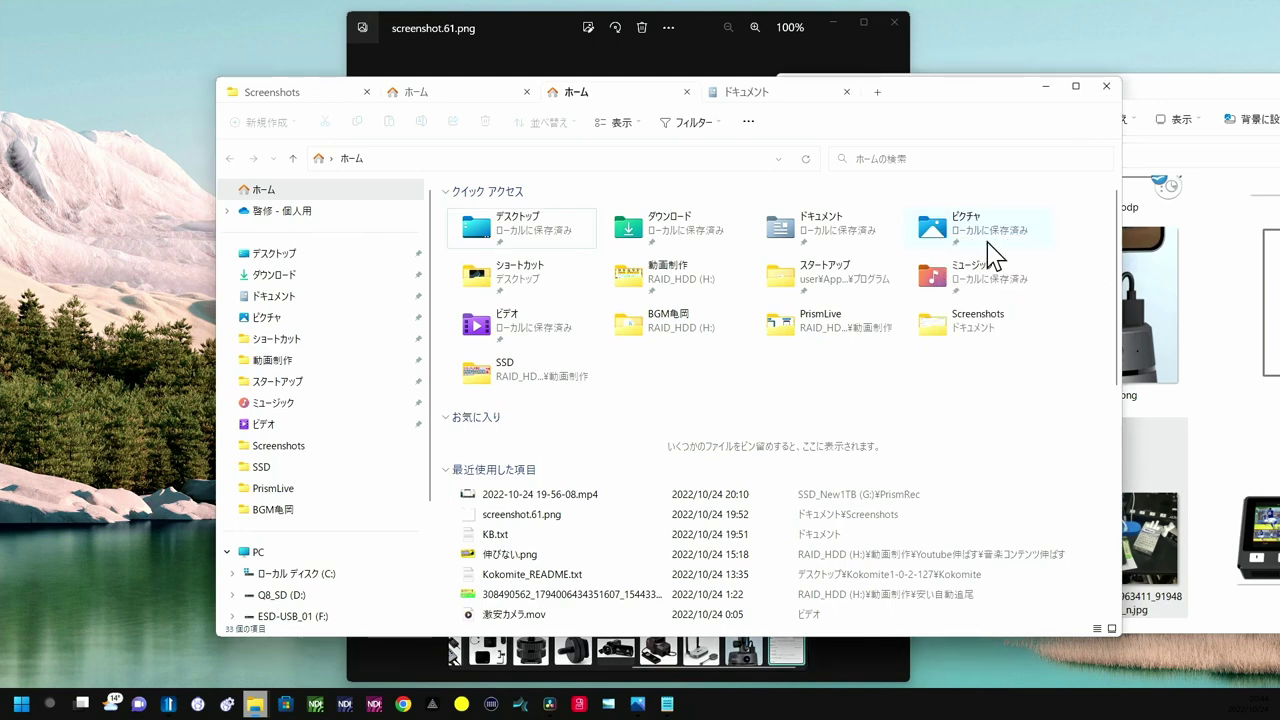
double_click(937, 238)
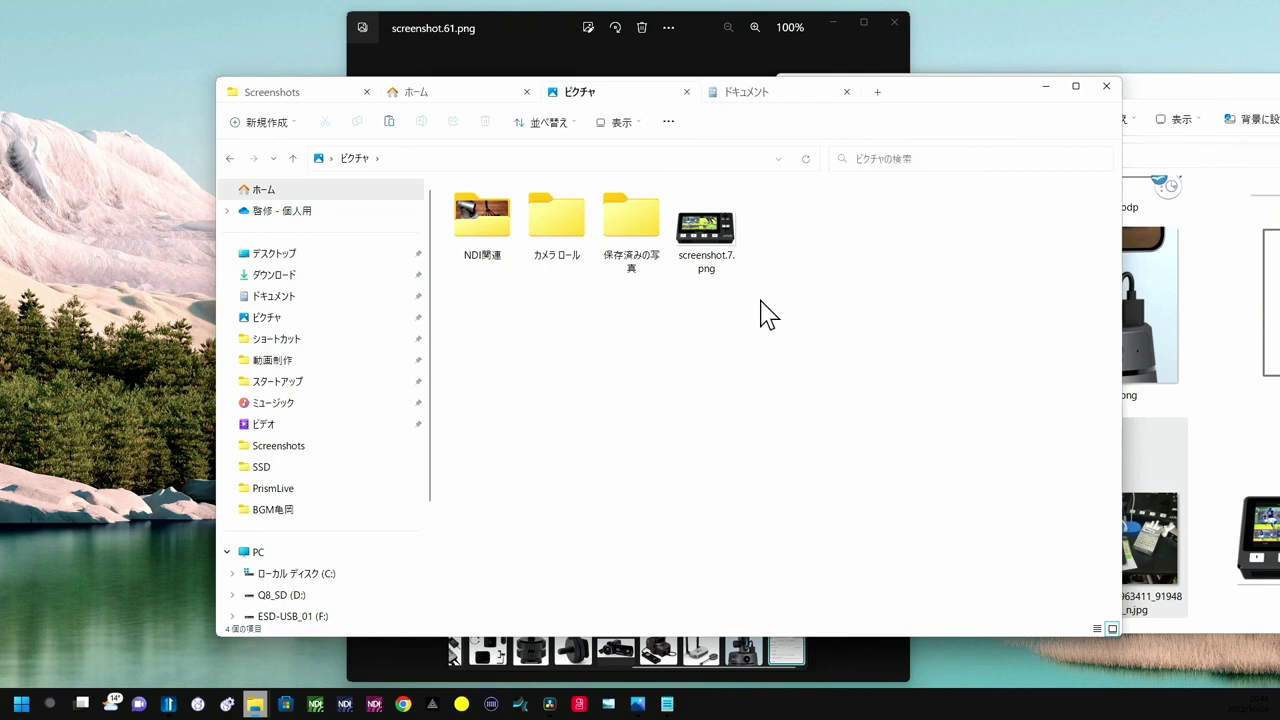
- Bring the separate Documents window to the front, move it over the tabbed window and close it
left_click(1166, 107)
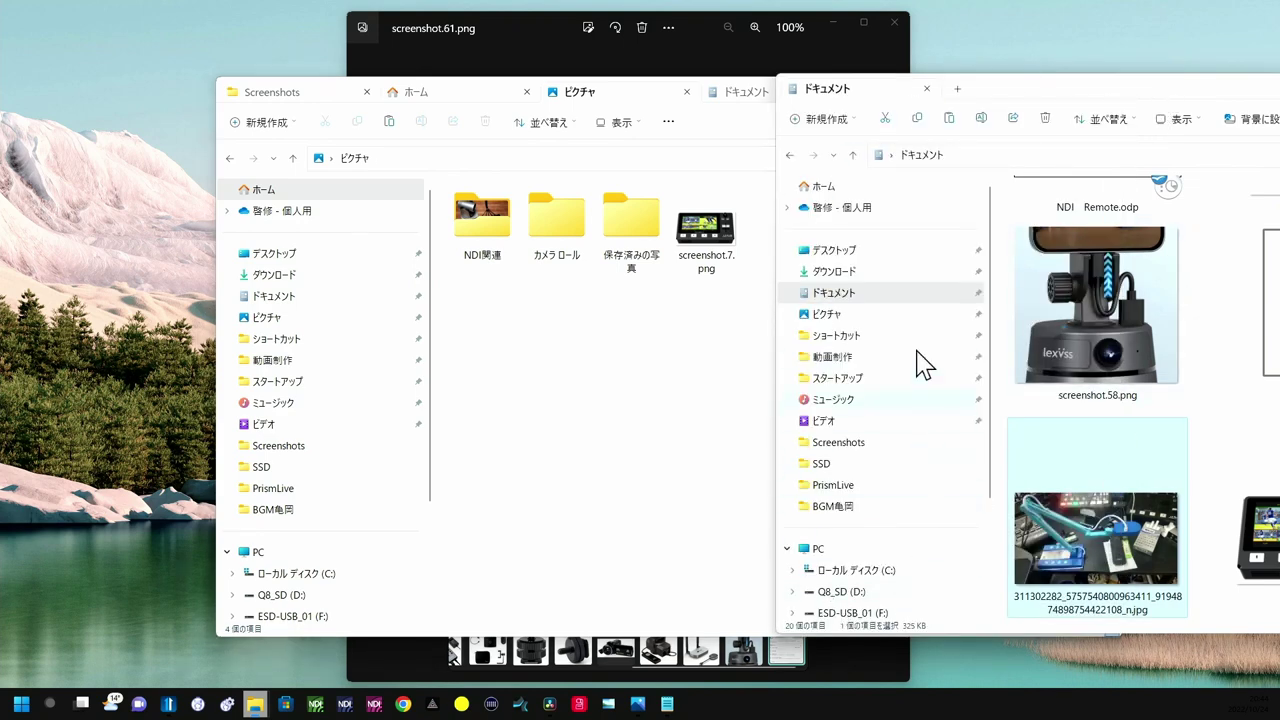
left_click_drag(1063, 100, 610, 120)
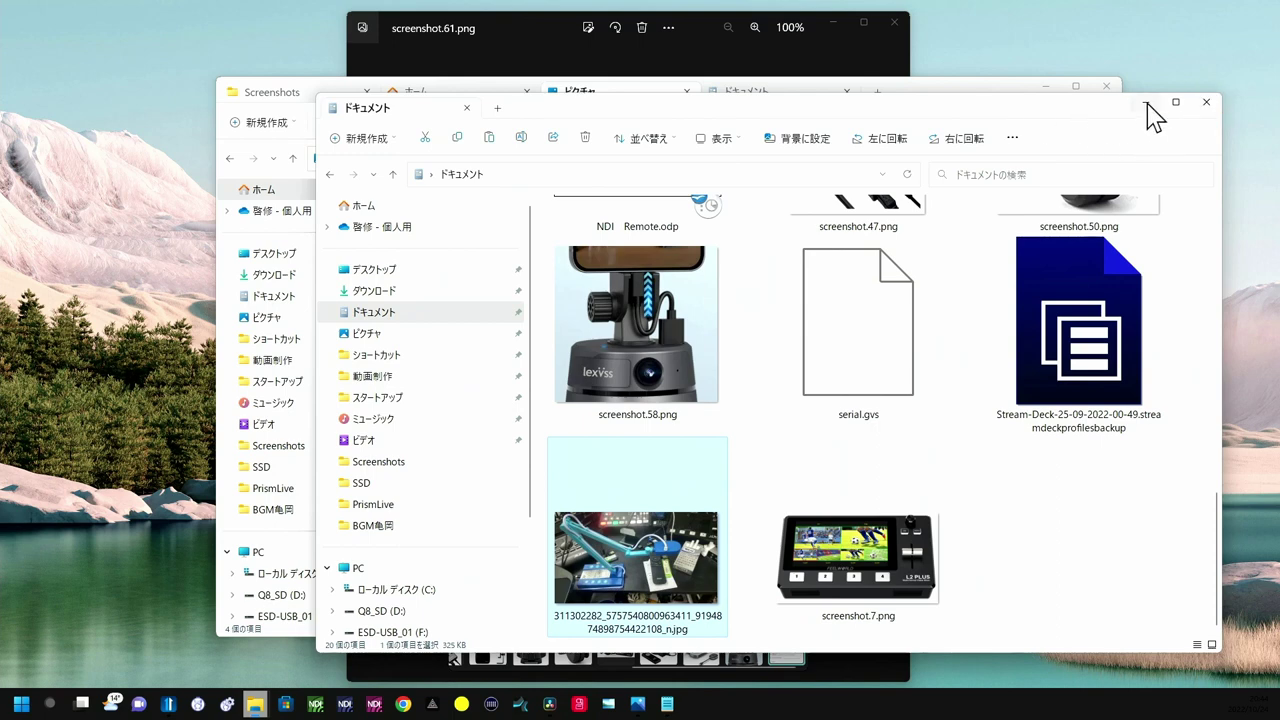
left_click(1207, 103)
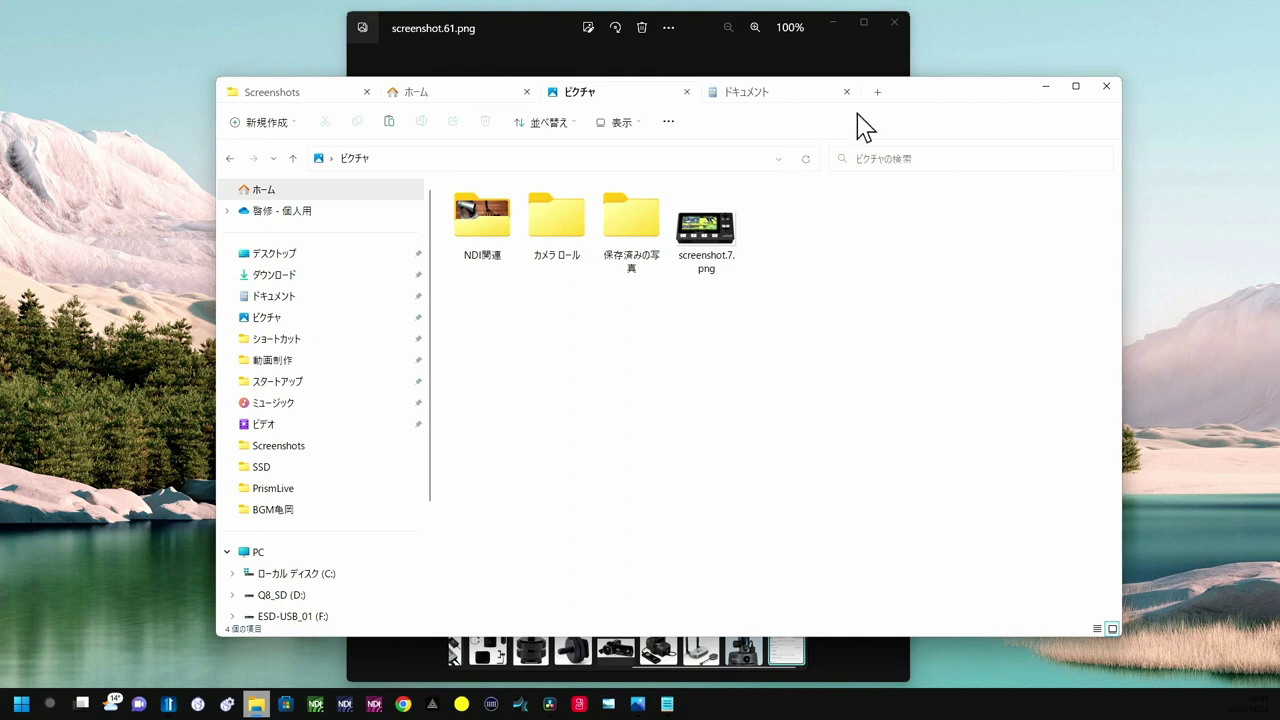
- Add five more Home tabs to the File Explorer window
left_click(876, 93)
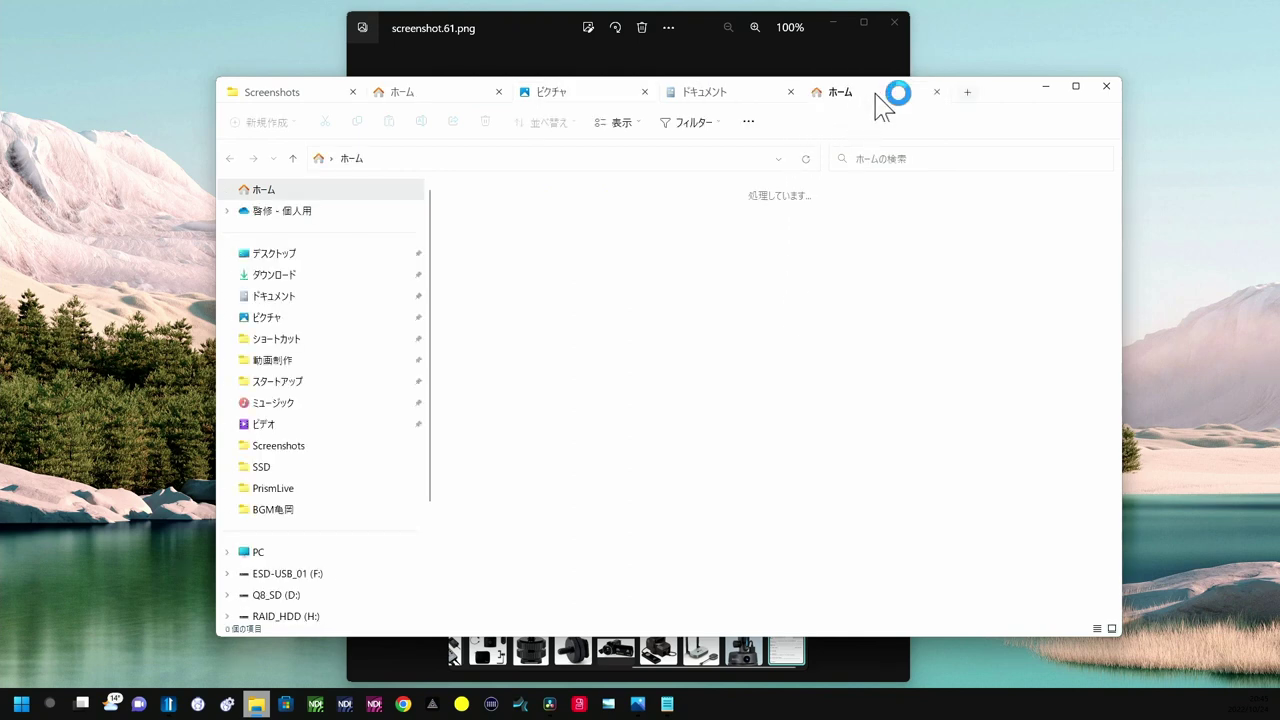
left_click(967, 93)
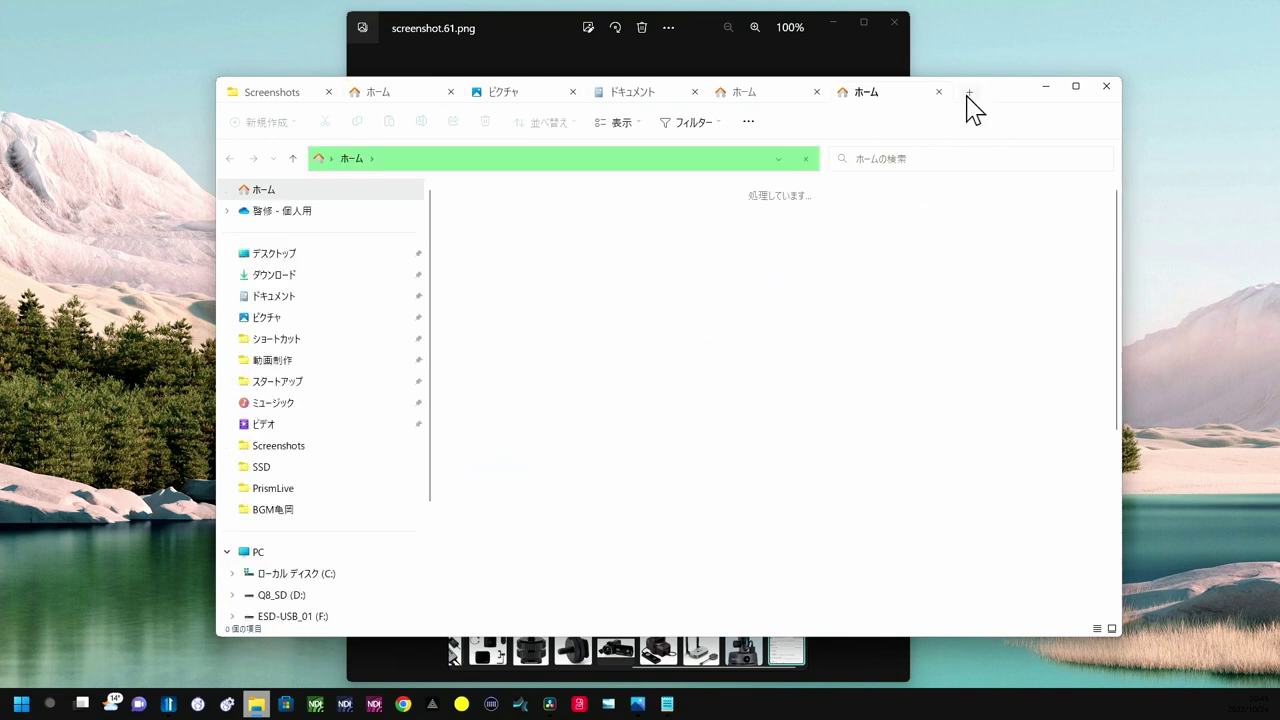
left_click(967, 96)
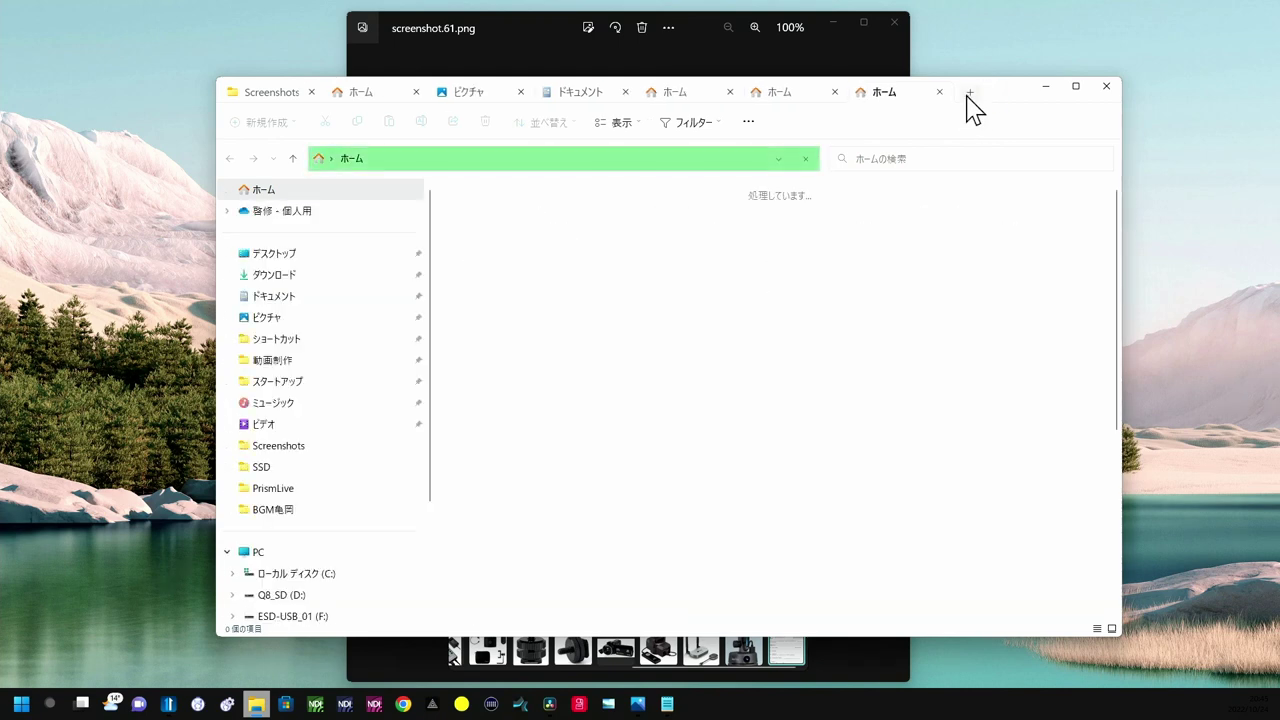
left_click(975, 96)
left_click(970, 94)
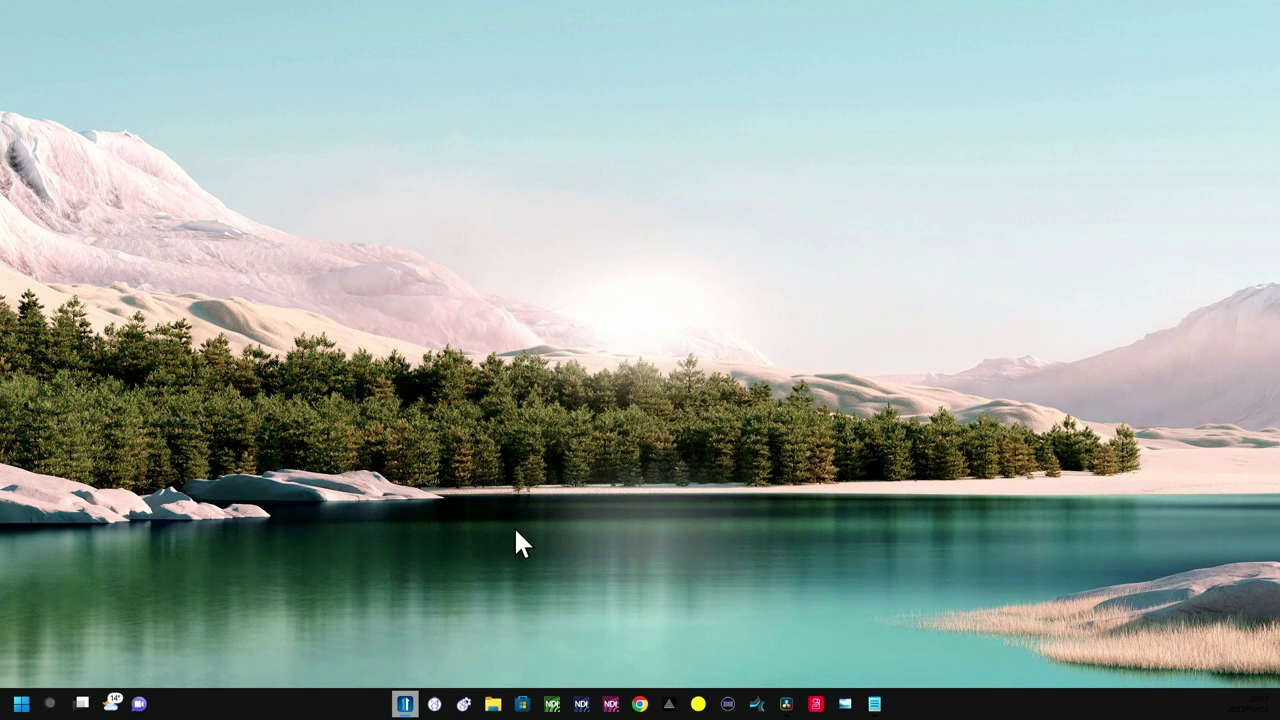
- Open the full list of installed apps (すべてのアプリ) from the Start menu
left_click(21, 704)
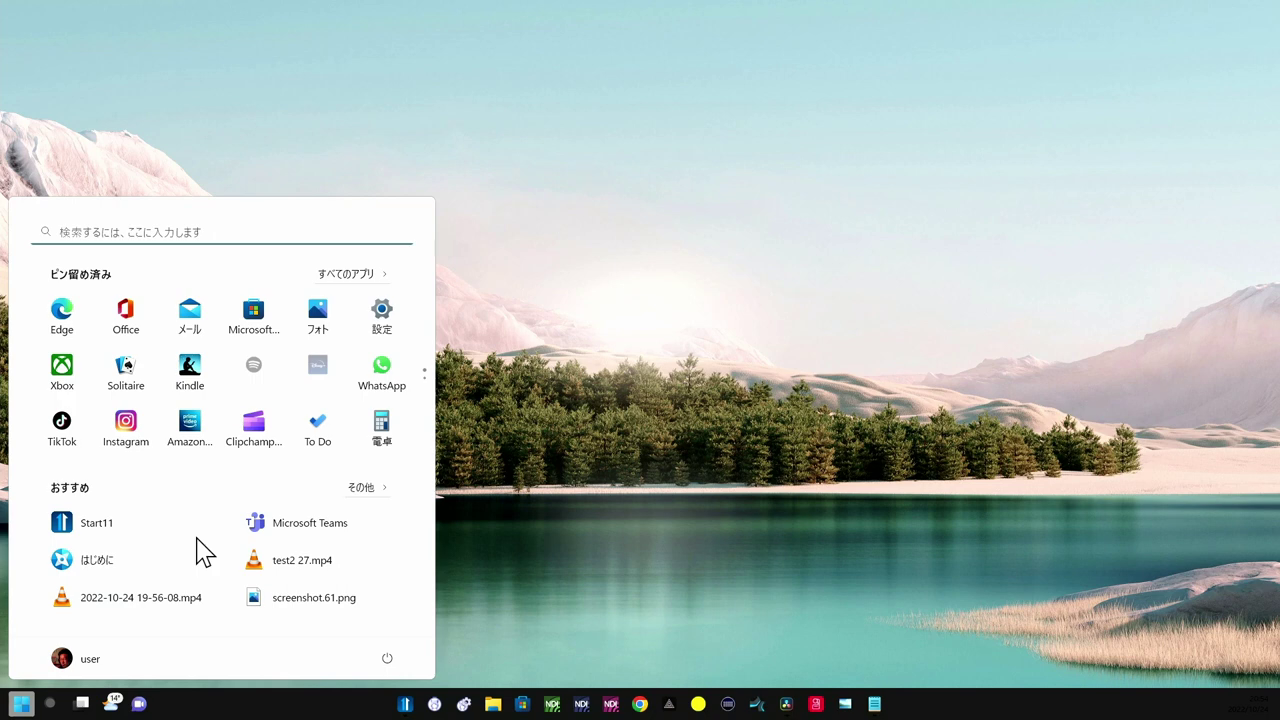
left_click(380, 278)
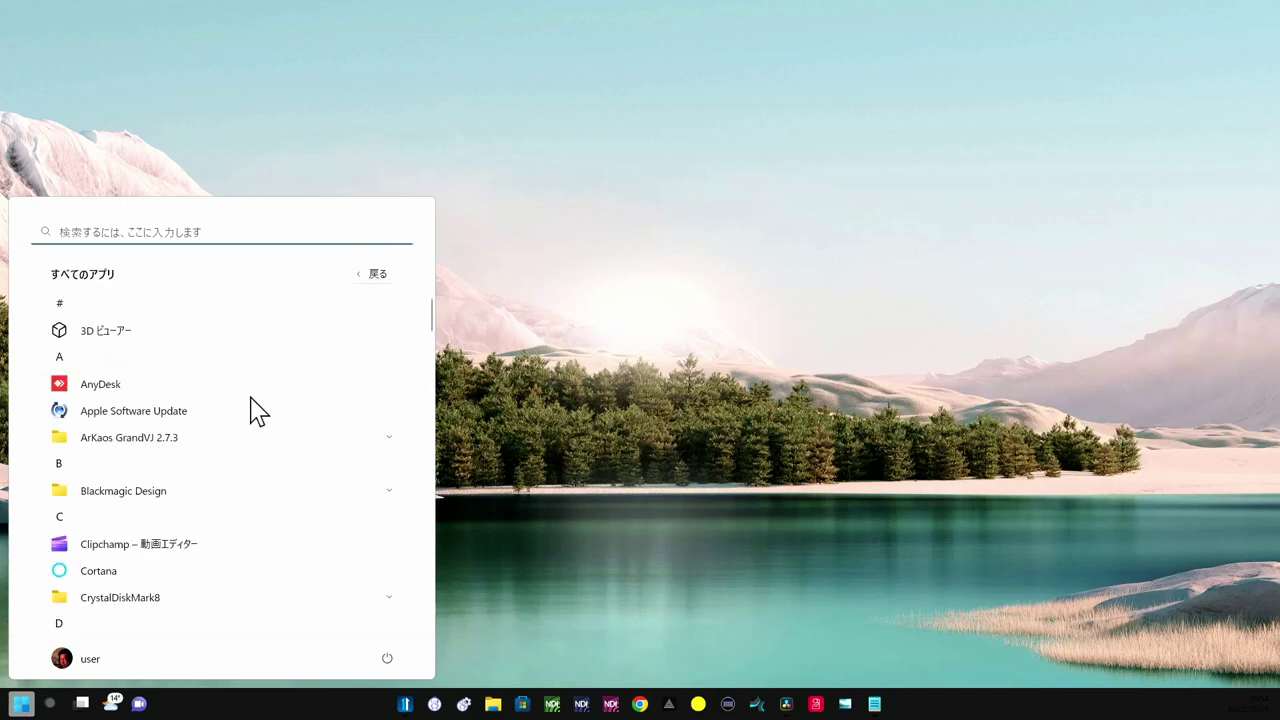
- Look through the full list of installed apps, down to the entries under O
scroll(251, 415, "down", 3)
scroll(251, 443, "down", 5)
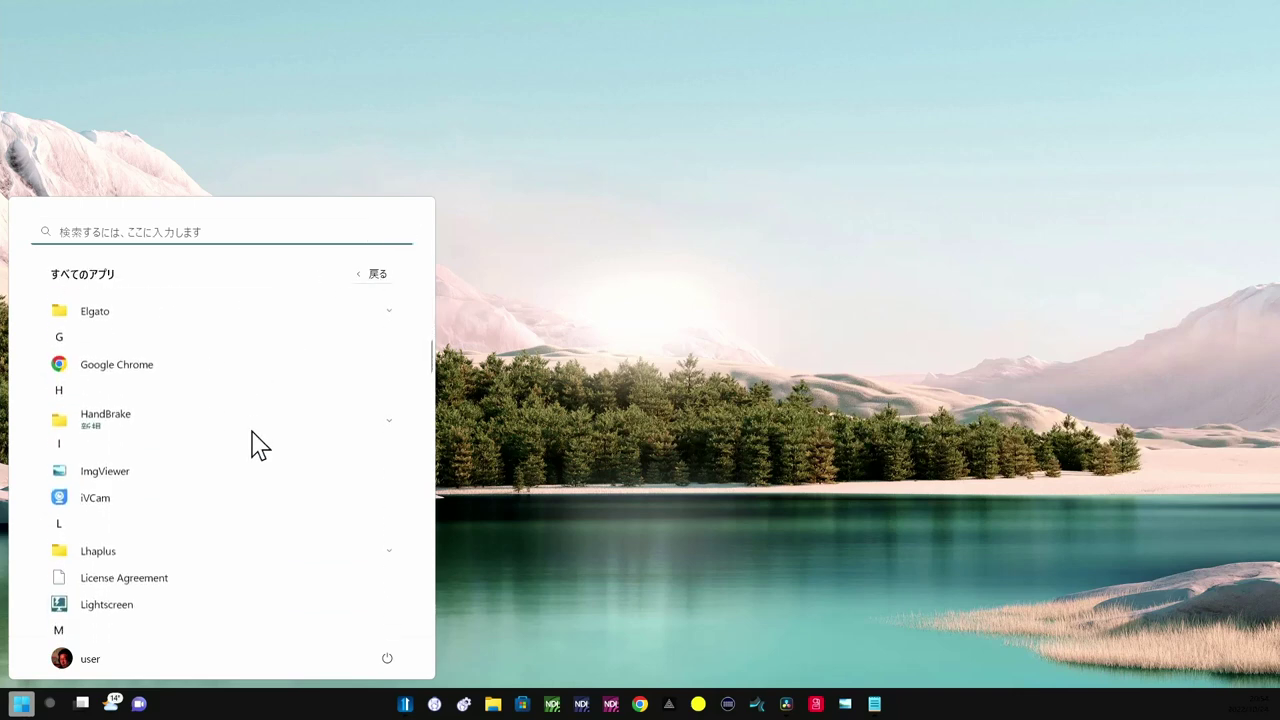
scroll(257, 445, "down", 6)
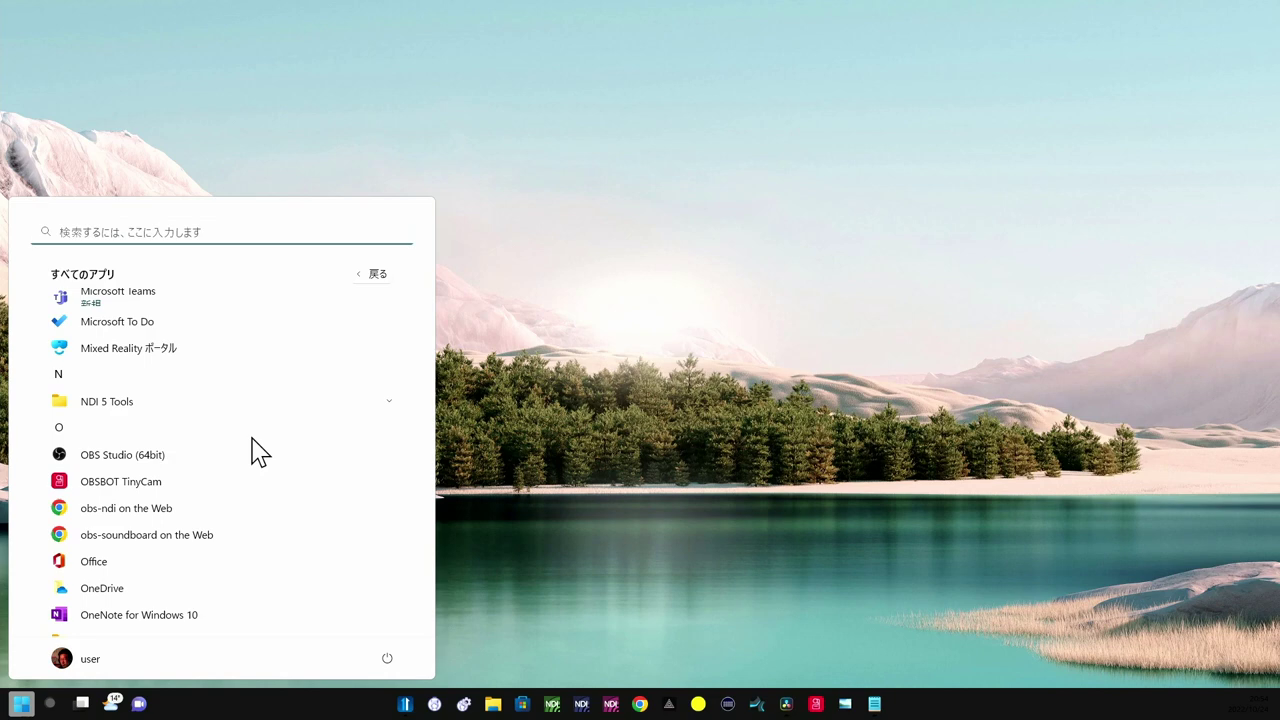
- Switch to Stardock Start11 and set the Start menu style to Windows 10 スタイル
left_click(388, 142)
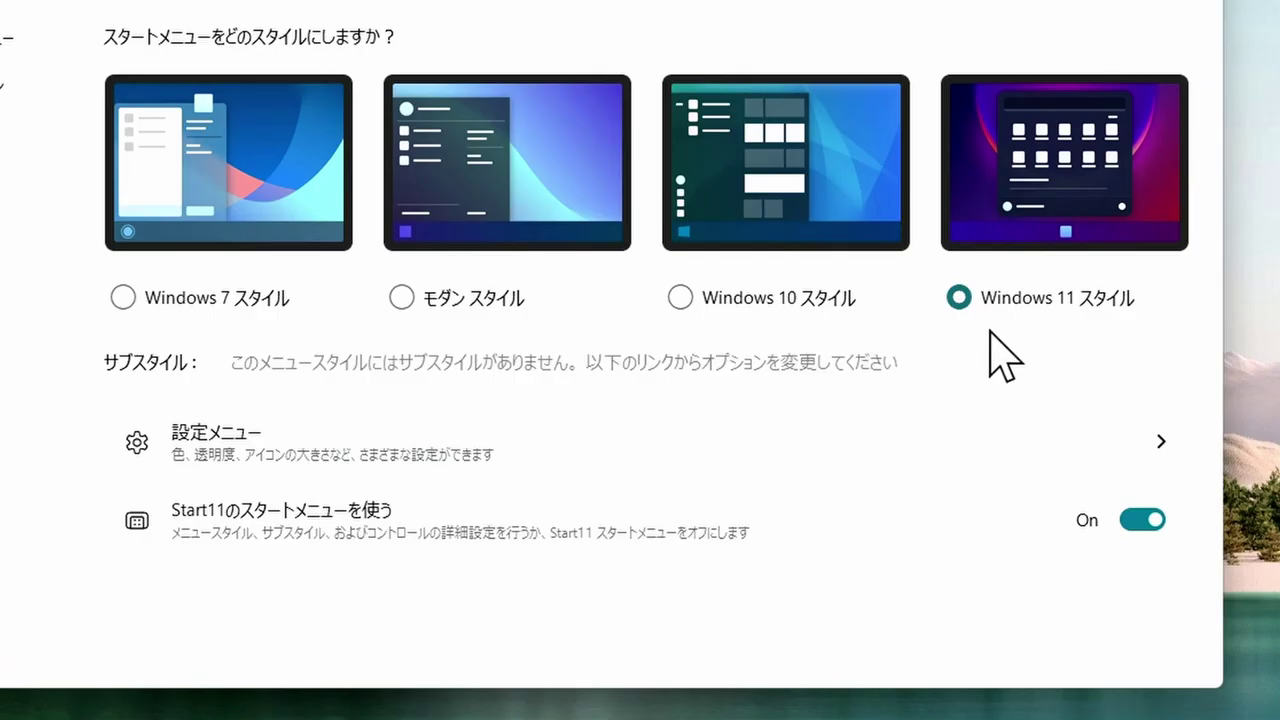
left_click(681, 296)
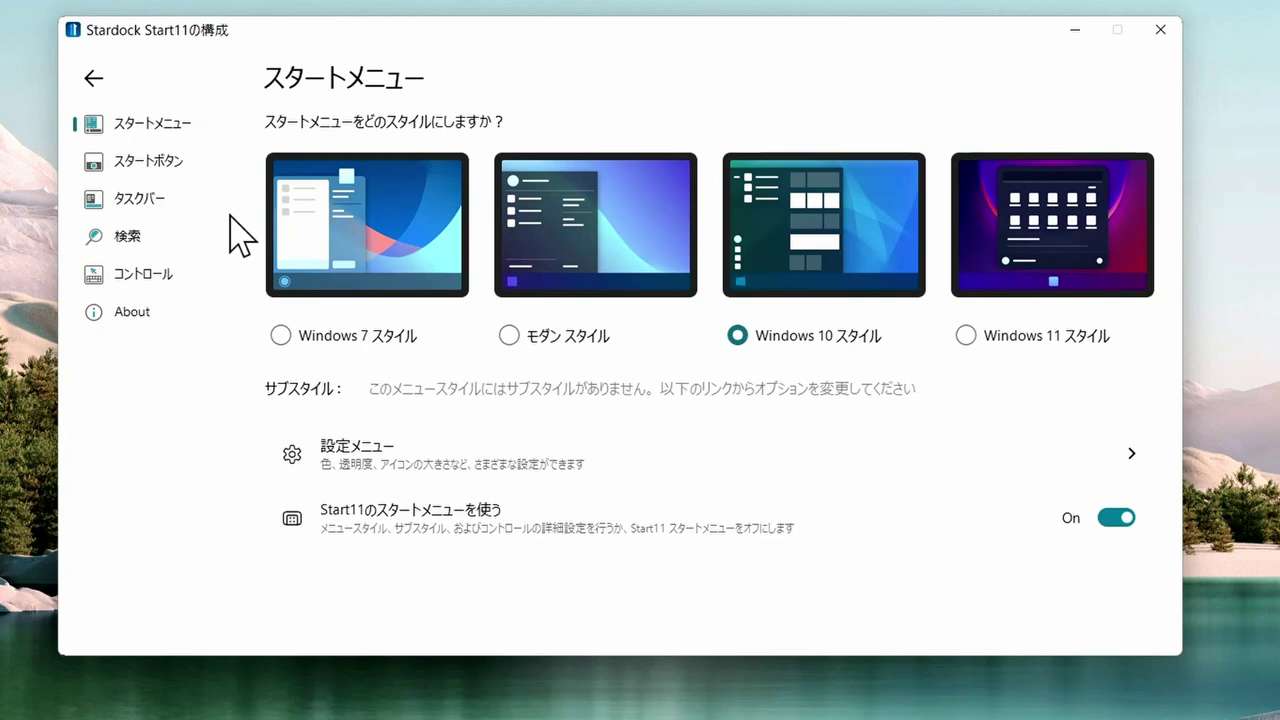
- In the taskbar's Start button appearance and position settings, set the taskbar alignment to 左寄せ
left_click(163, 203)
scroll(695, 494, "down", 2)
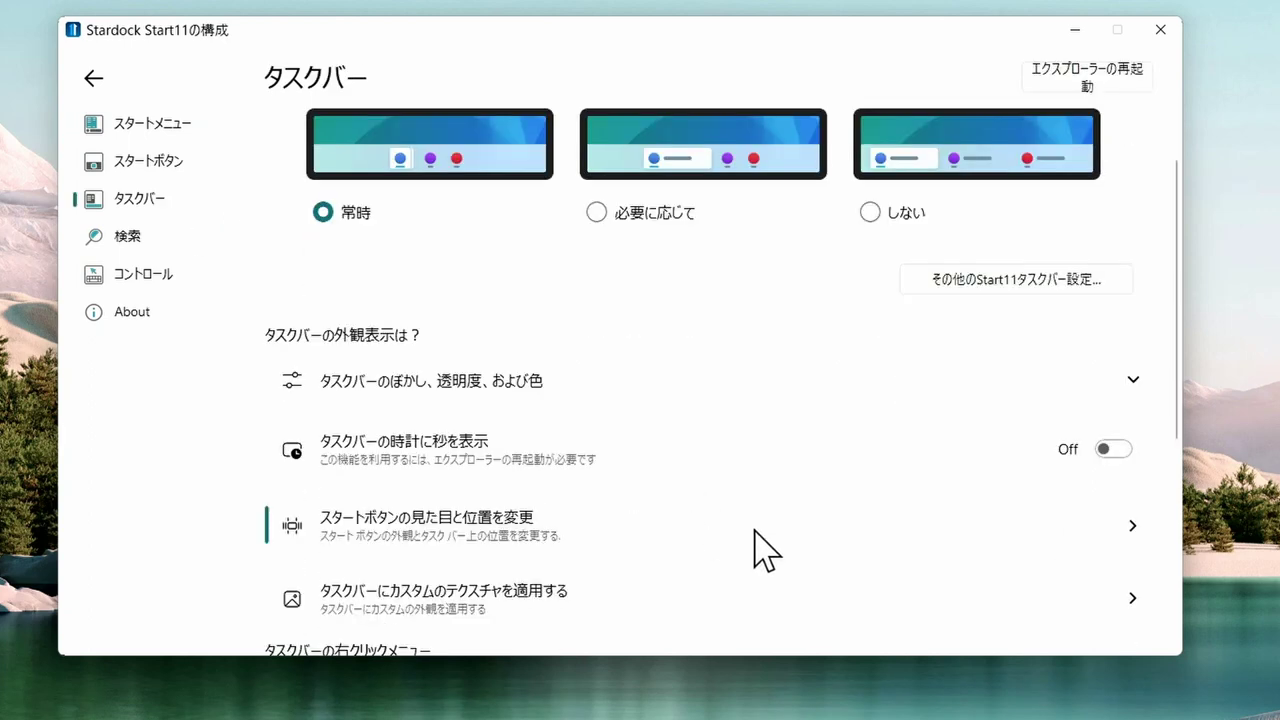
left_click(884, 523)
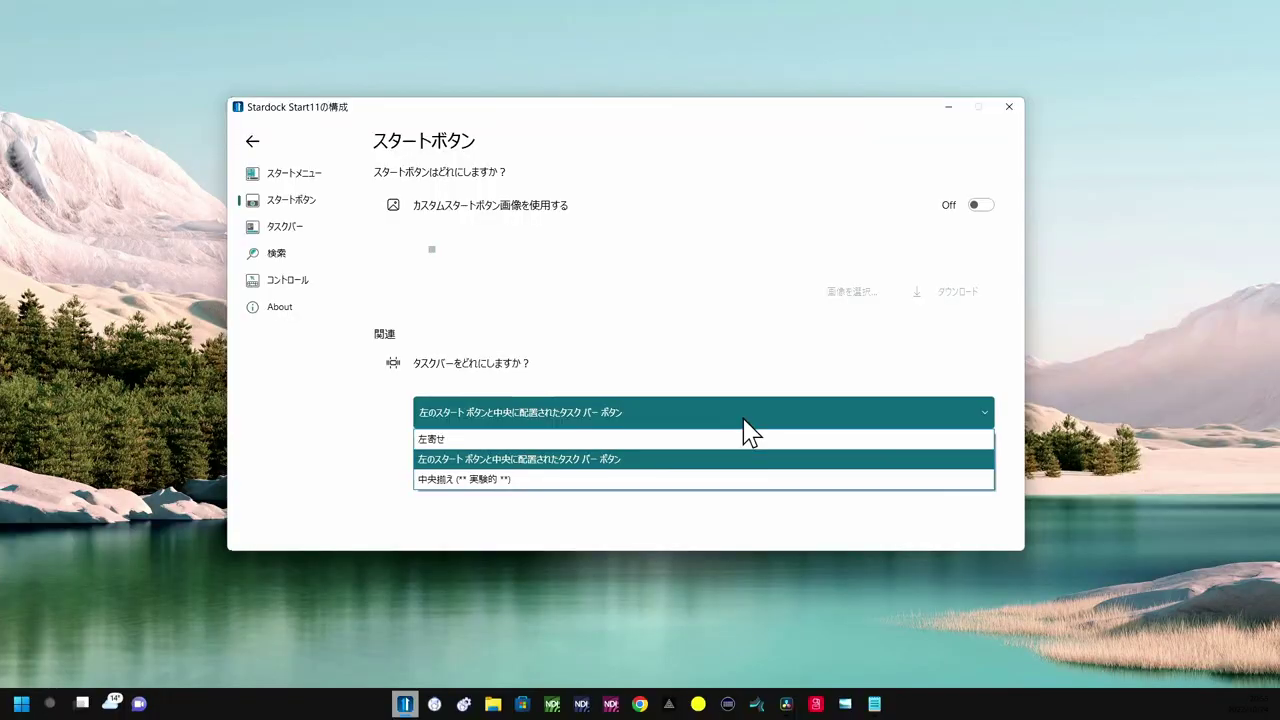
left_click(795, 465)
left_click(729, 442)
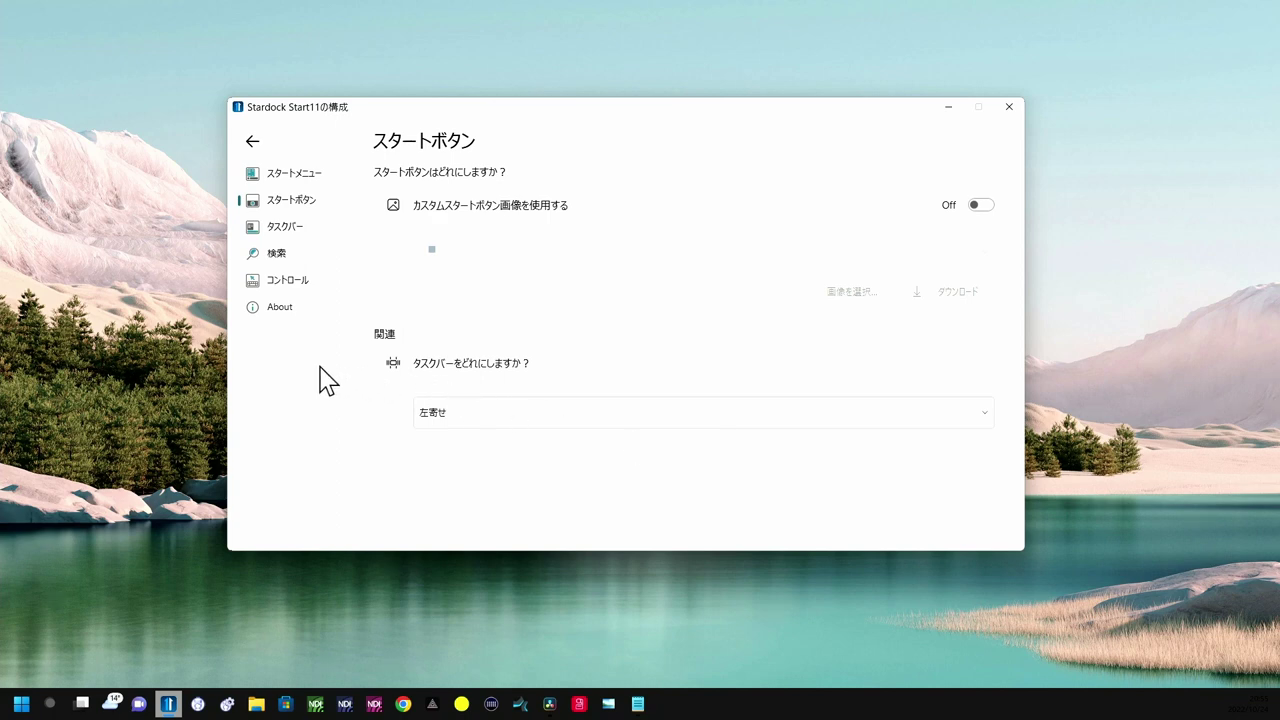
- Open the 設定メニュー options for the Windows 10 style menu and display the restyled Start menu
left_click(294, 174)
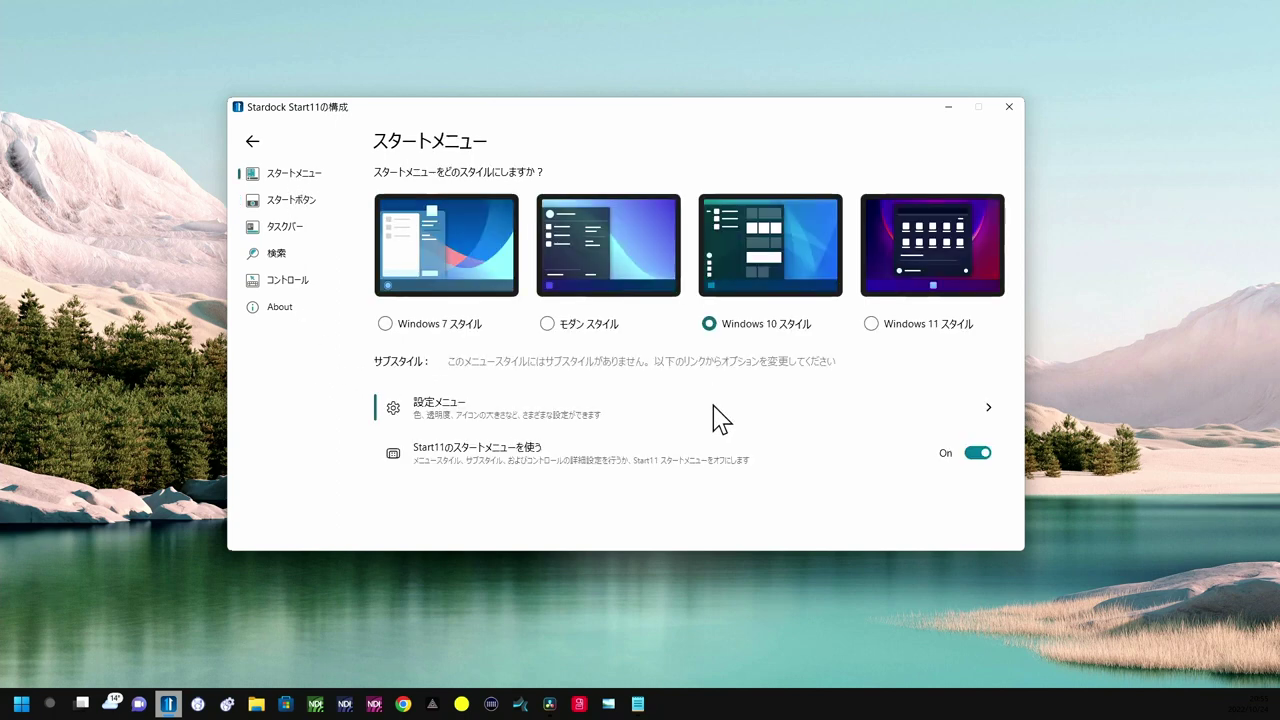
left_click(715, 412)
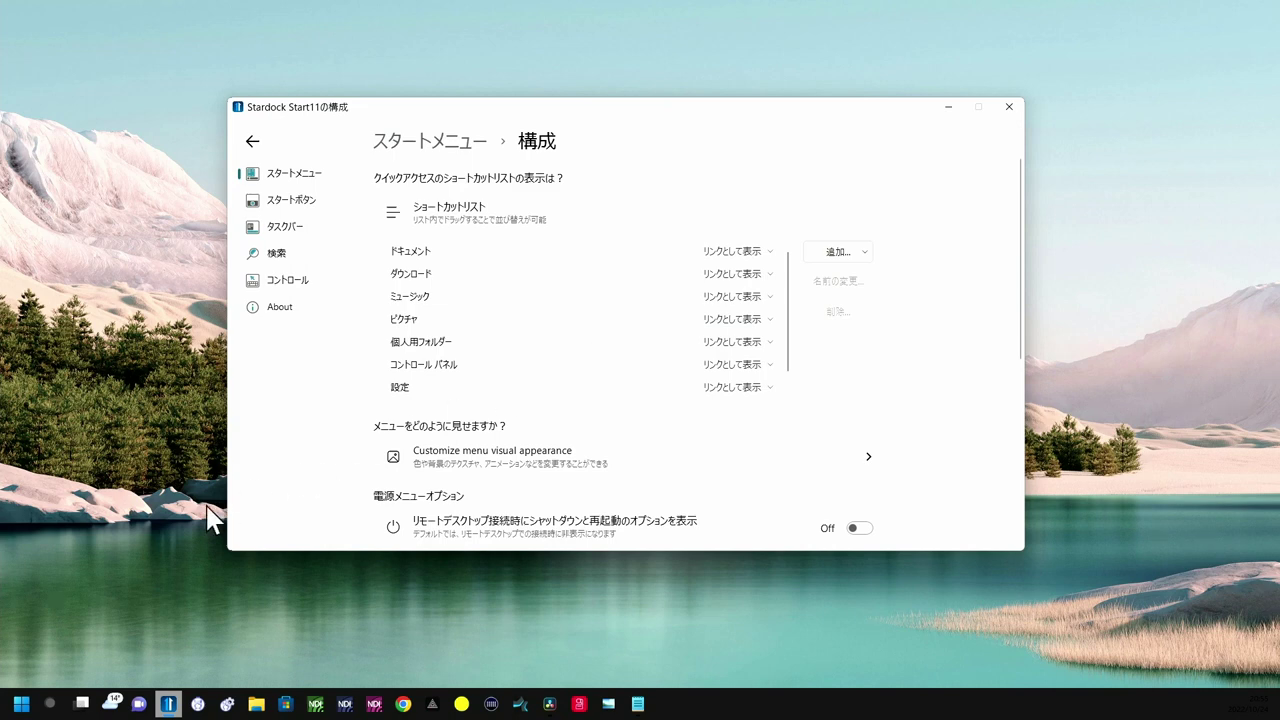
left_click(20, 704)
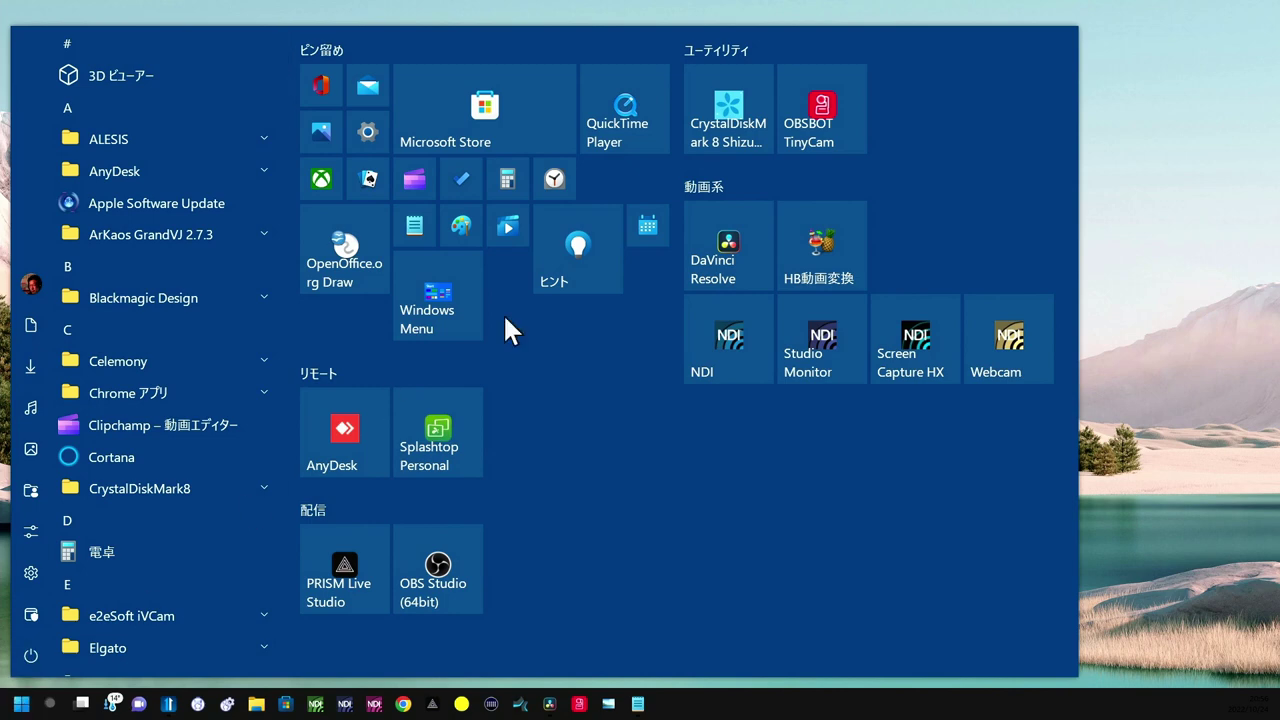
- Add a new page (新規ページ作成) to the tile area of the Start menu
left_click(21, 703)
left_click(21, 703)
right_click(681, 440)
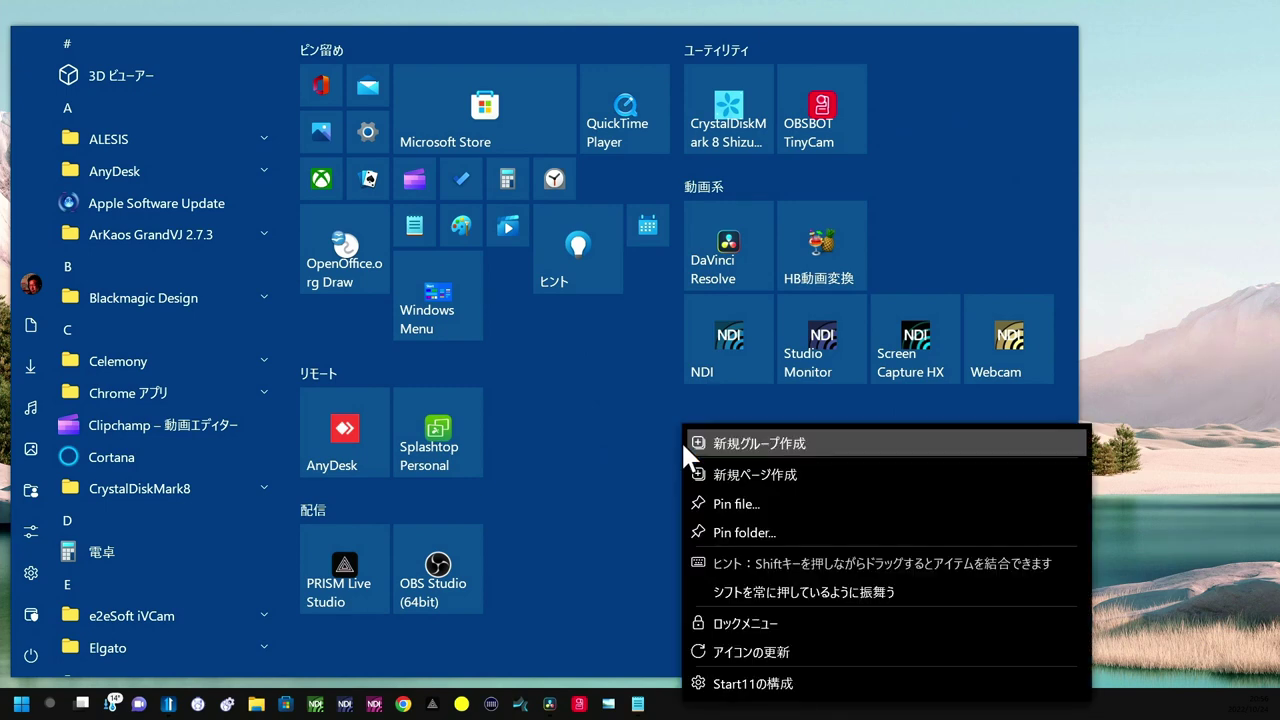
left_click(708, 474)
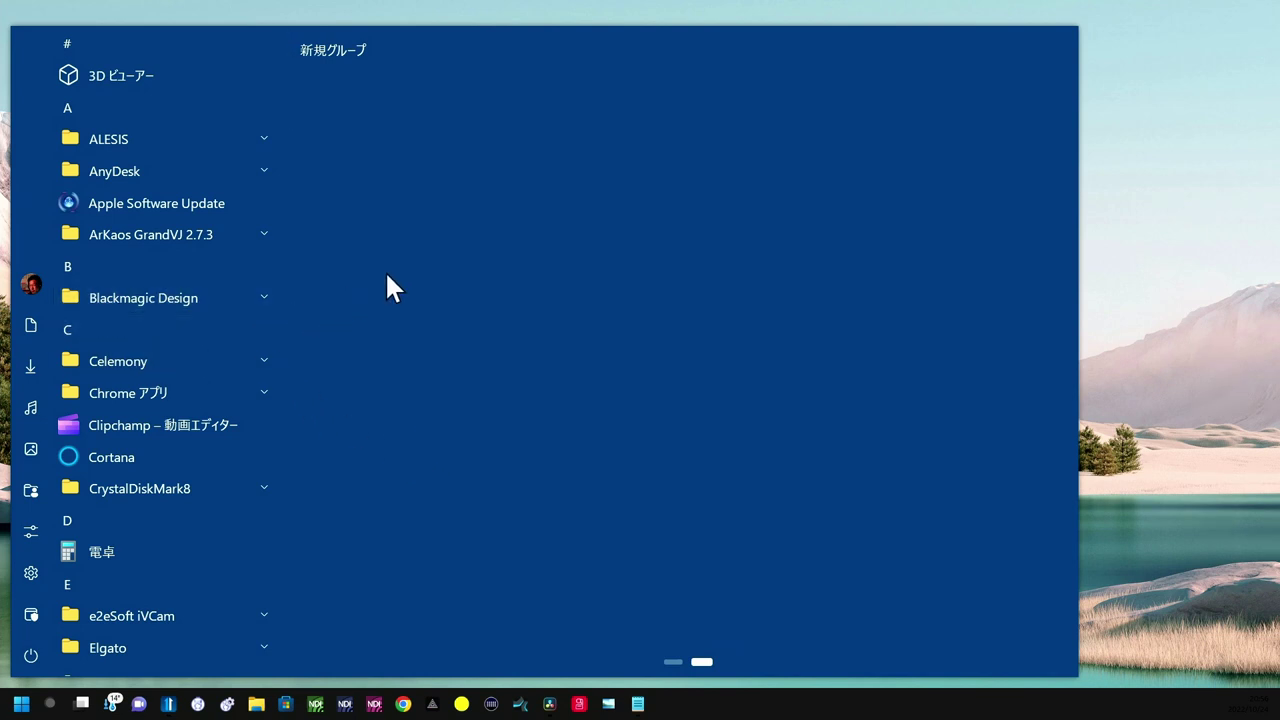
- Pin ATEM Software Control and ATEM Setup from the Blackmagic Design folder to the new Start menu page
left_click(163, 297)
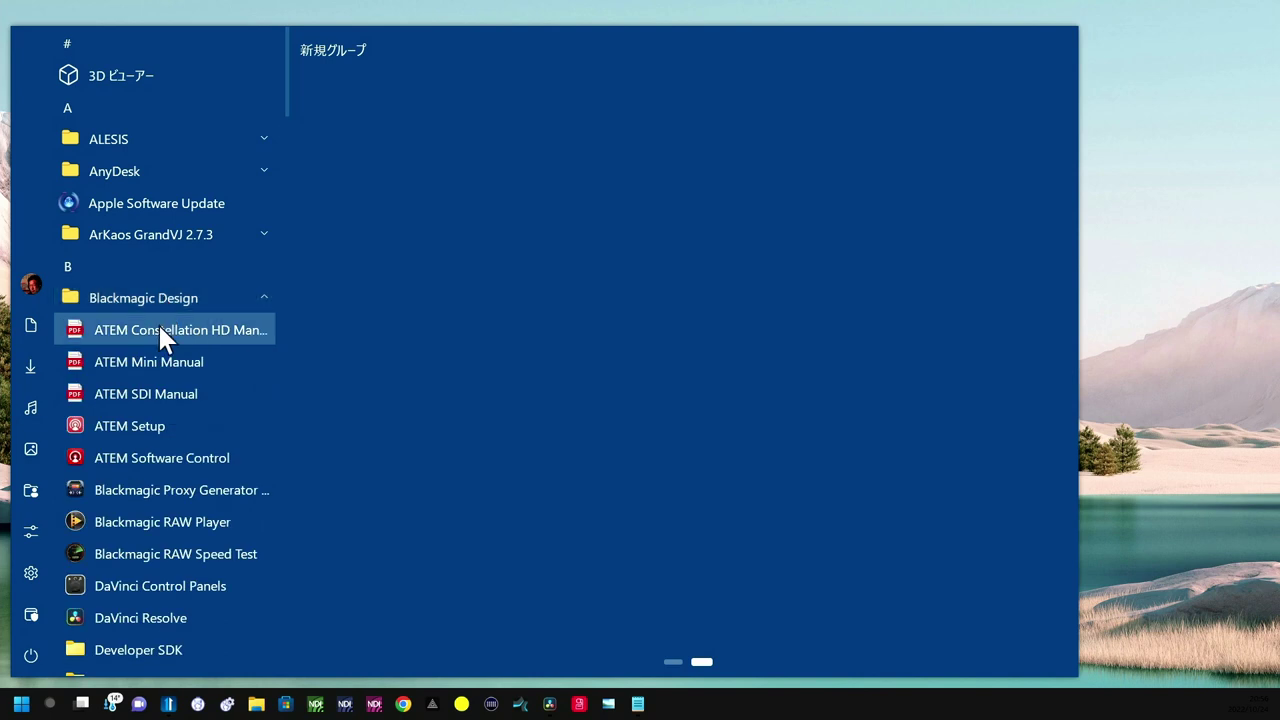
right_click(152, 462)
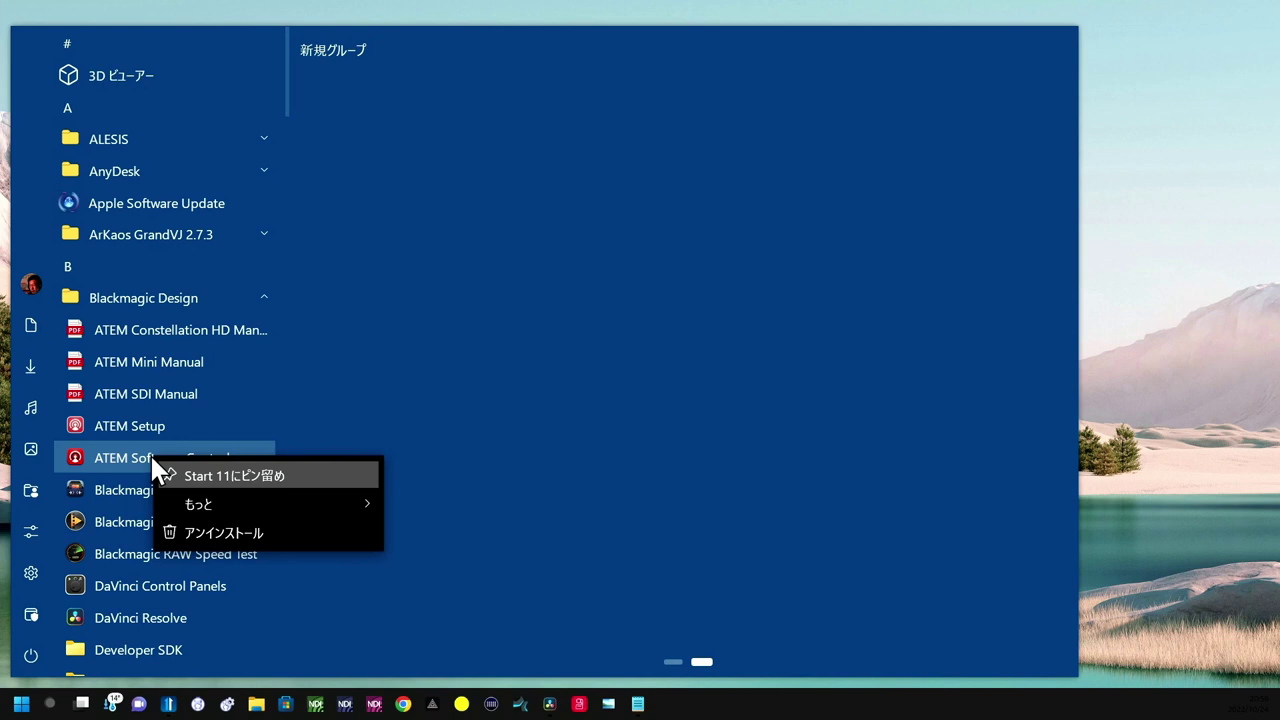
left_click(245, 472)
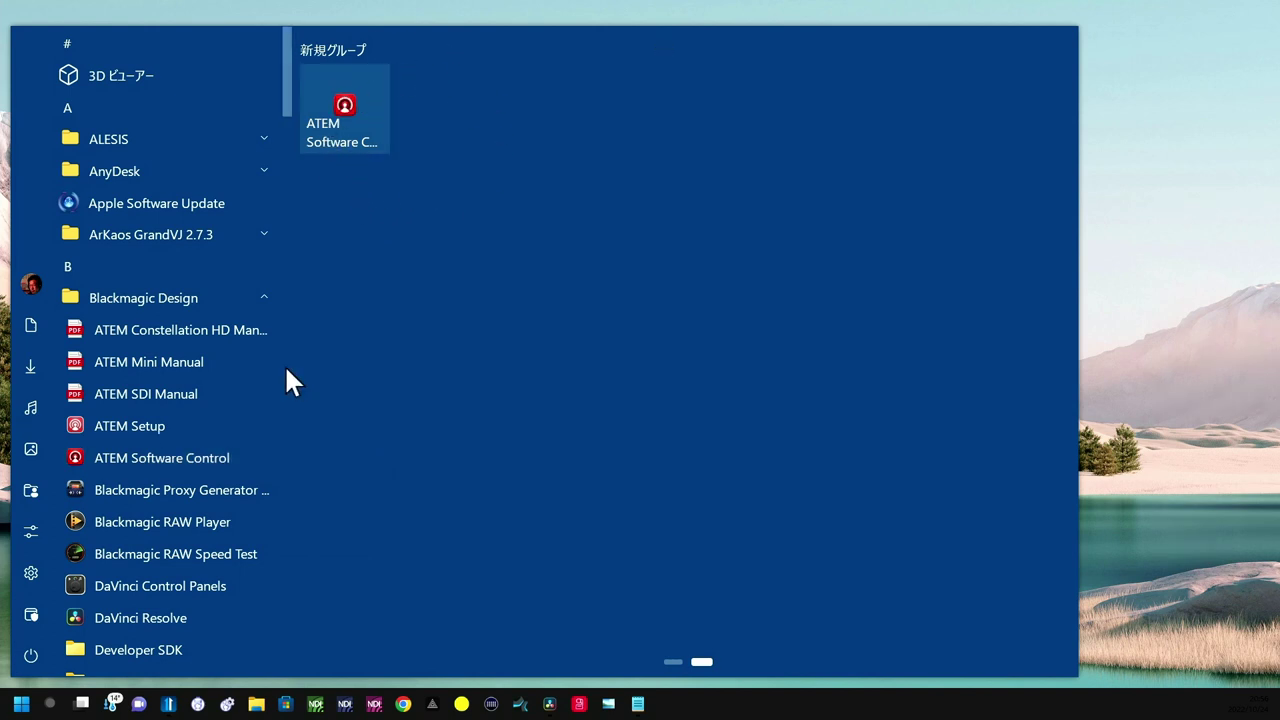
right_click(146, 420)
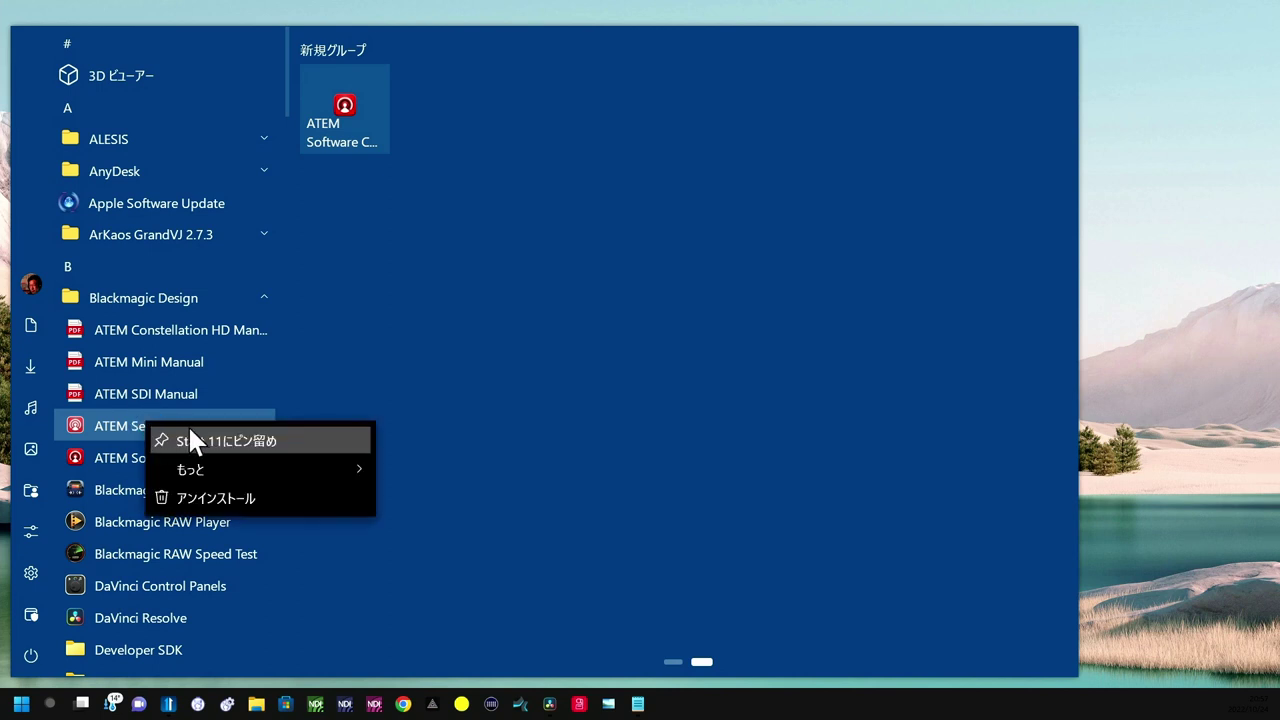
left_click(192, 441)
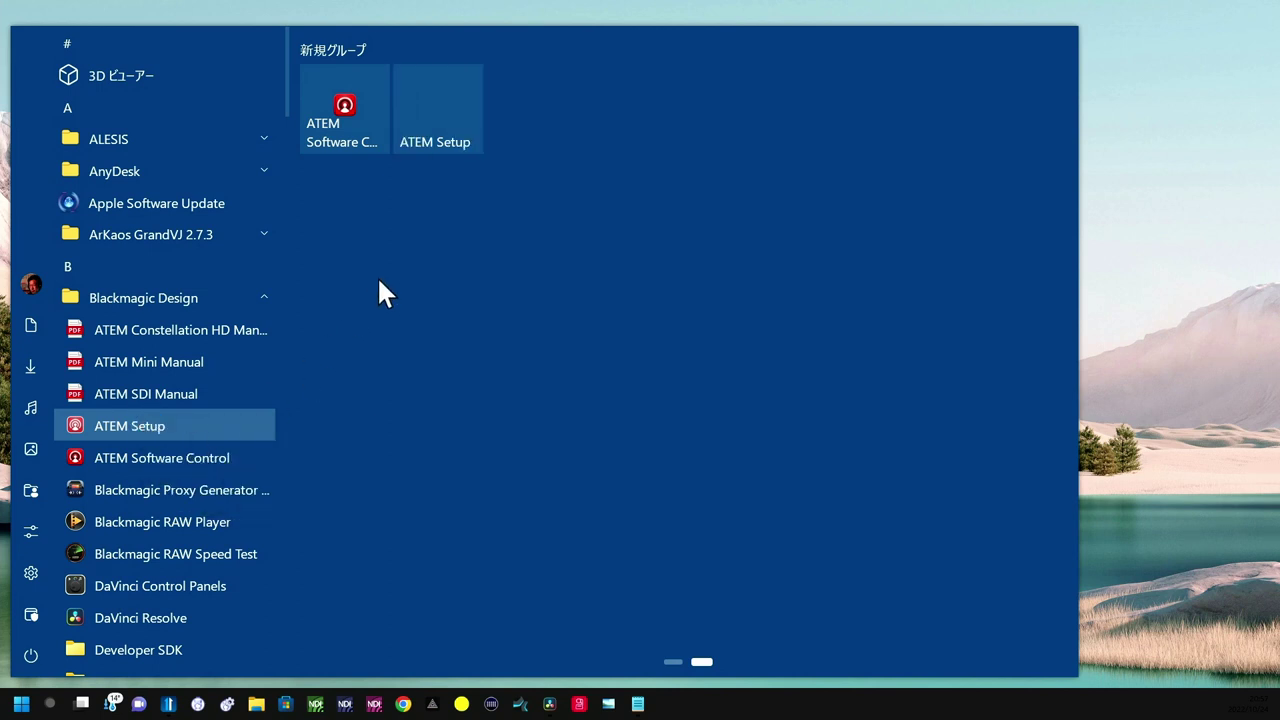
- Move the ATEM Setup tile to the previous page and place it in the 動画系 group beside HB動画変換
right_click(429, 101)
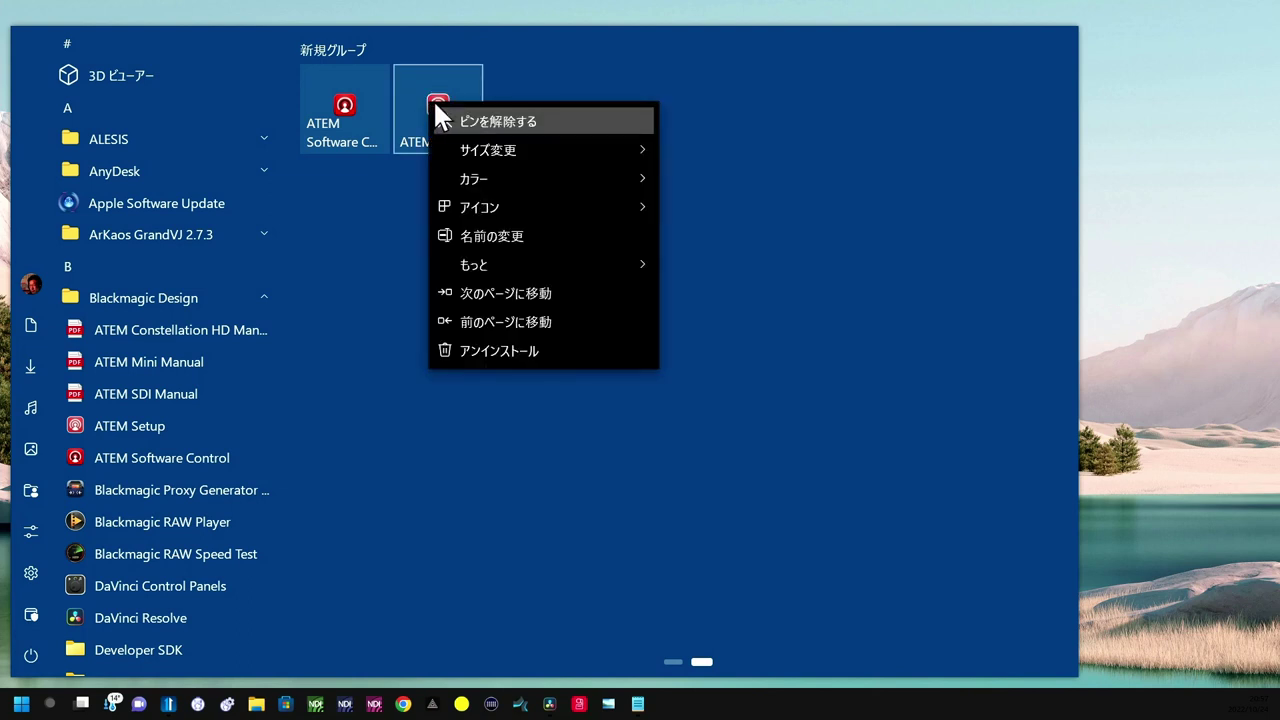
left_click(497, 322)
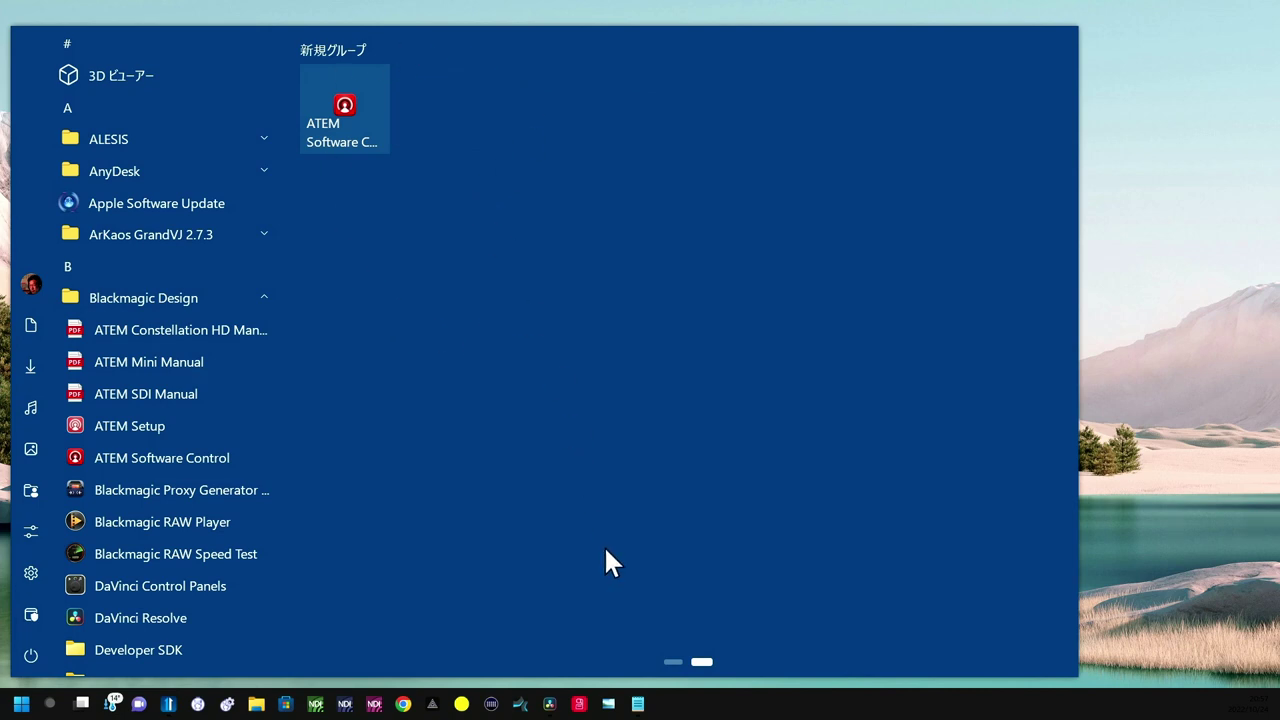
left_click(681, 660)
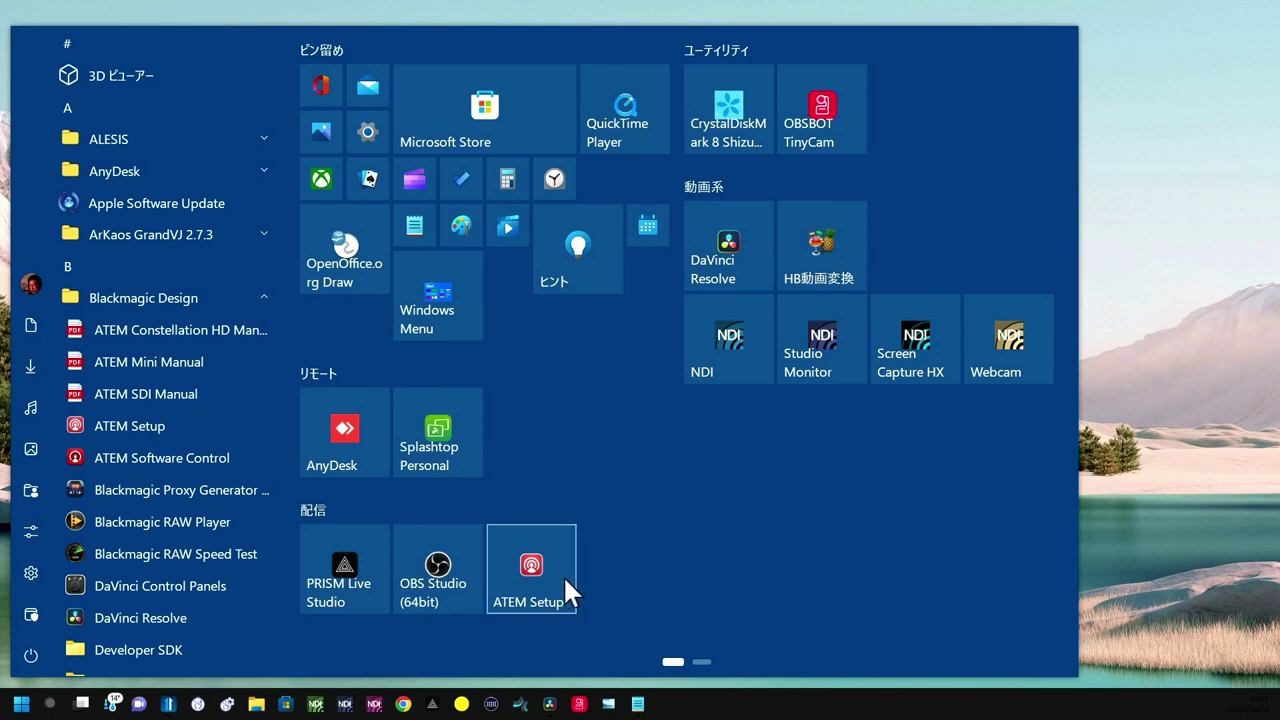
left_click_drag(546, 568, 527, 432)
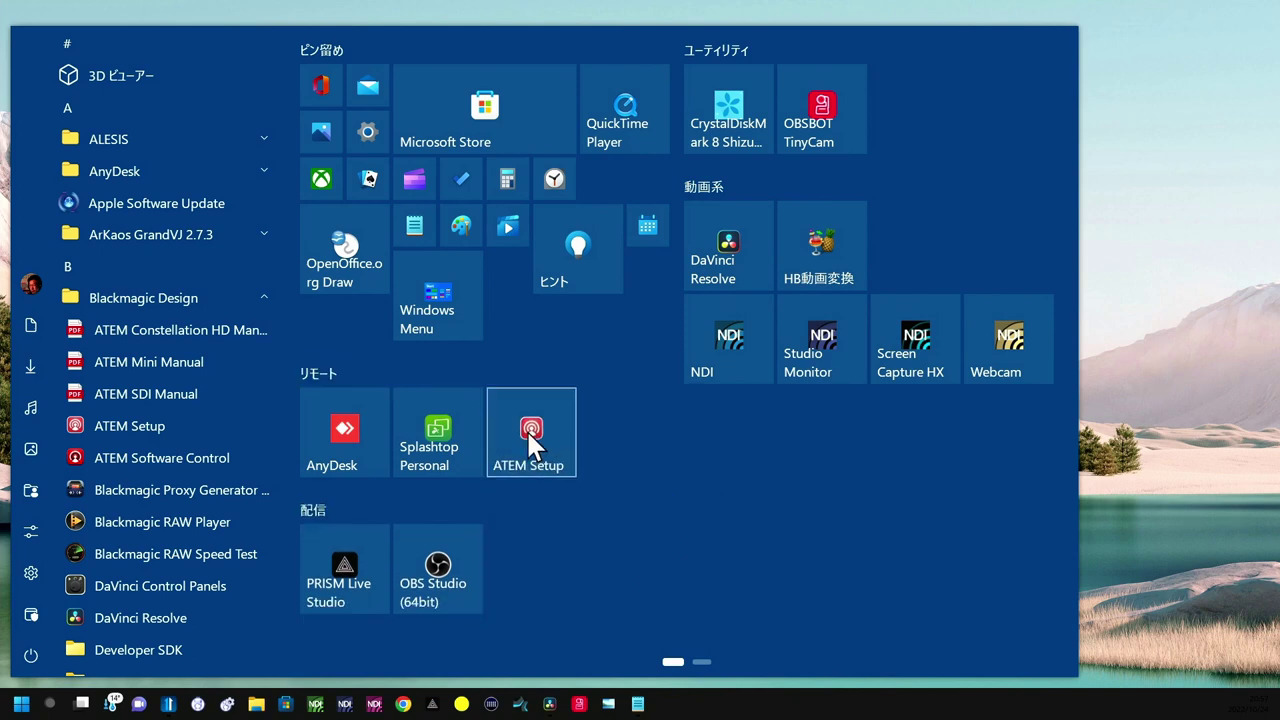
left_click_drag(526, 427, 910, 241)
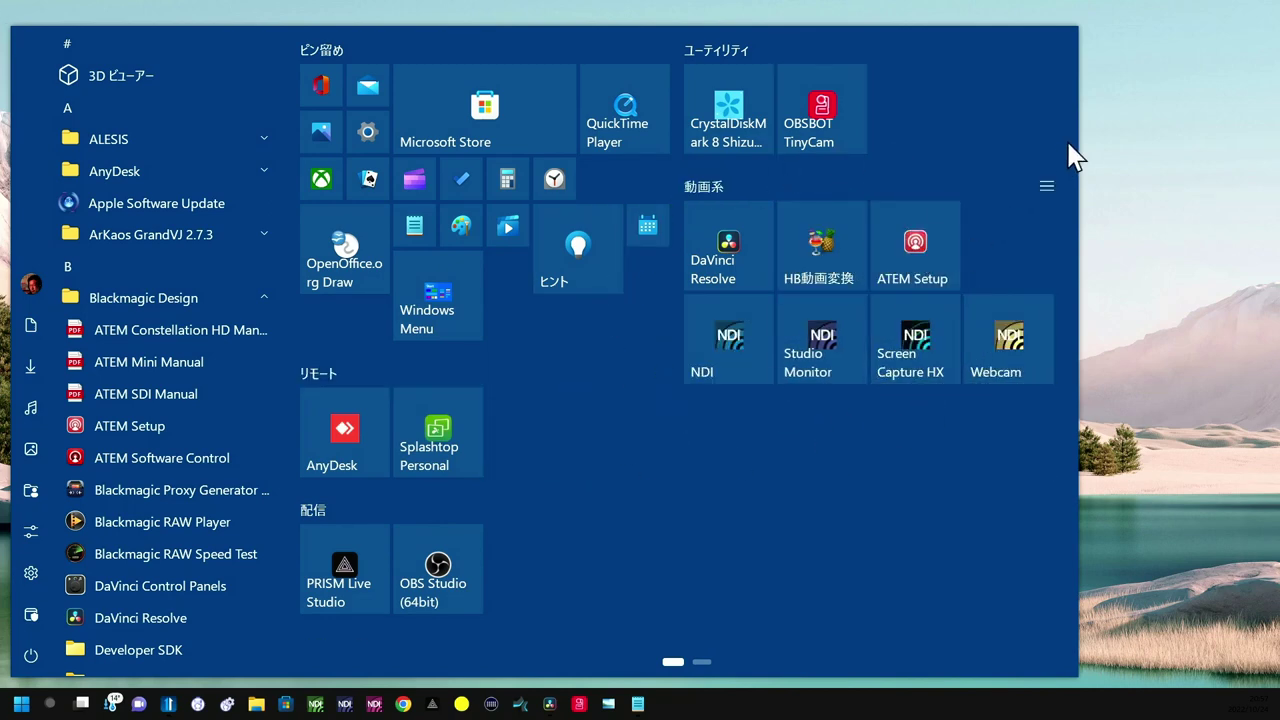
- Dismiss the Start menu and close the Start11 configuration window
left_click(1103, 90)
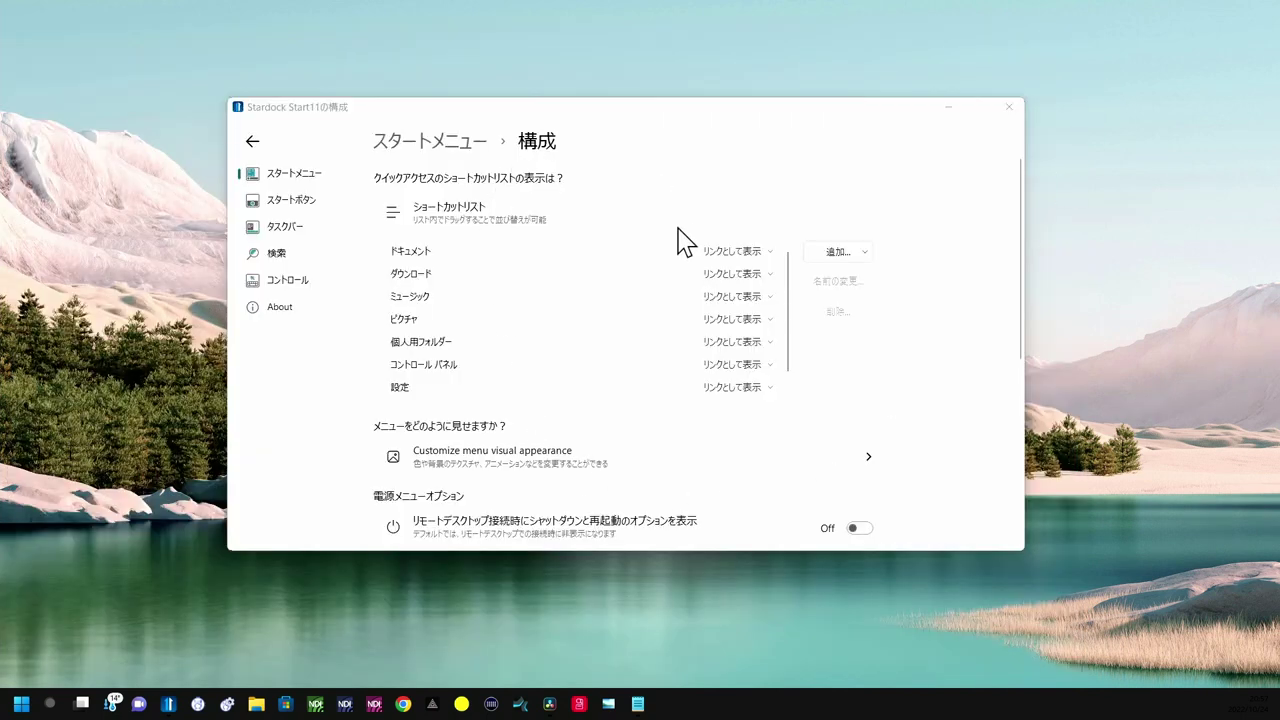
scroll(558, 392, "down", 1)
left_click(1009, 106)
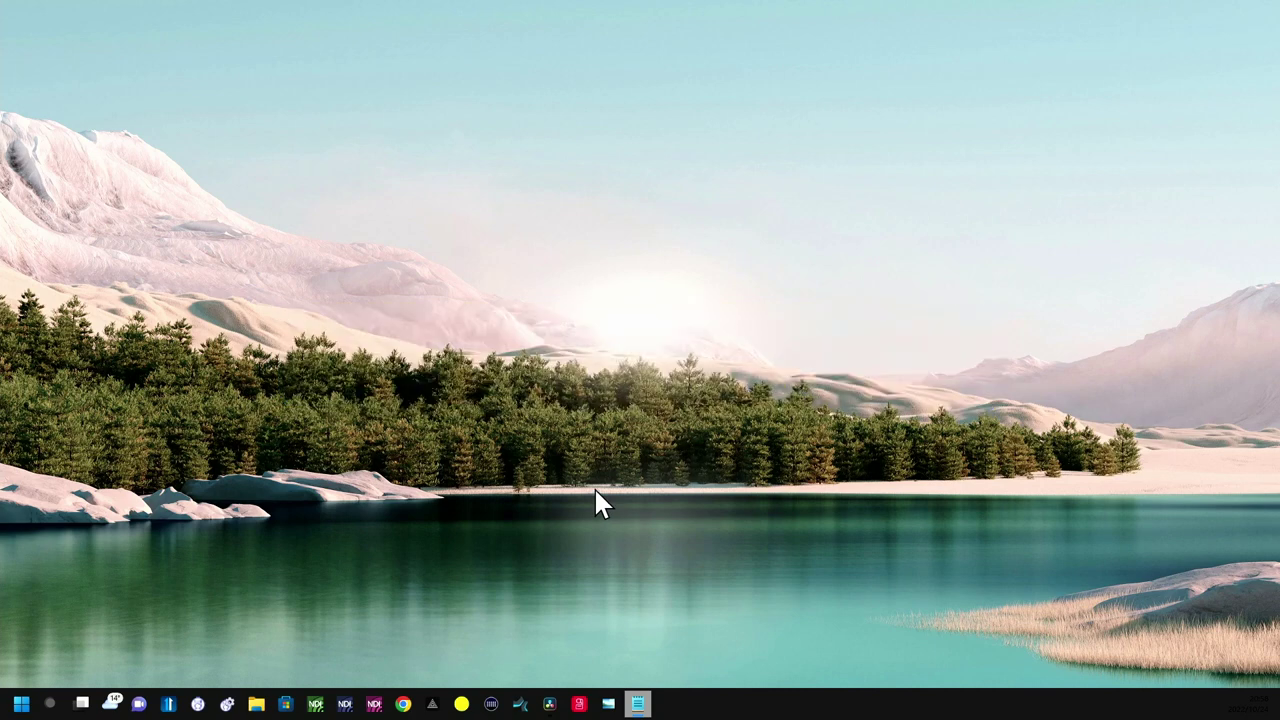
- Reopen the Start menu and look through its app list down to the Windows ツール entries
left_click(21, 704)
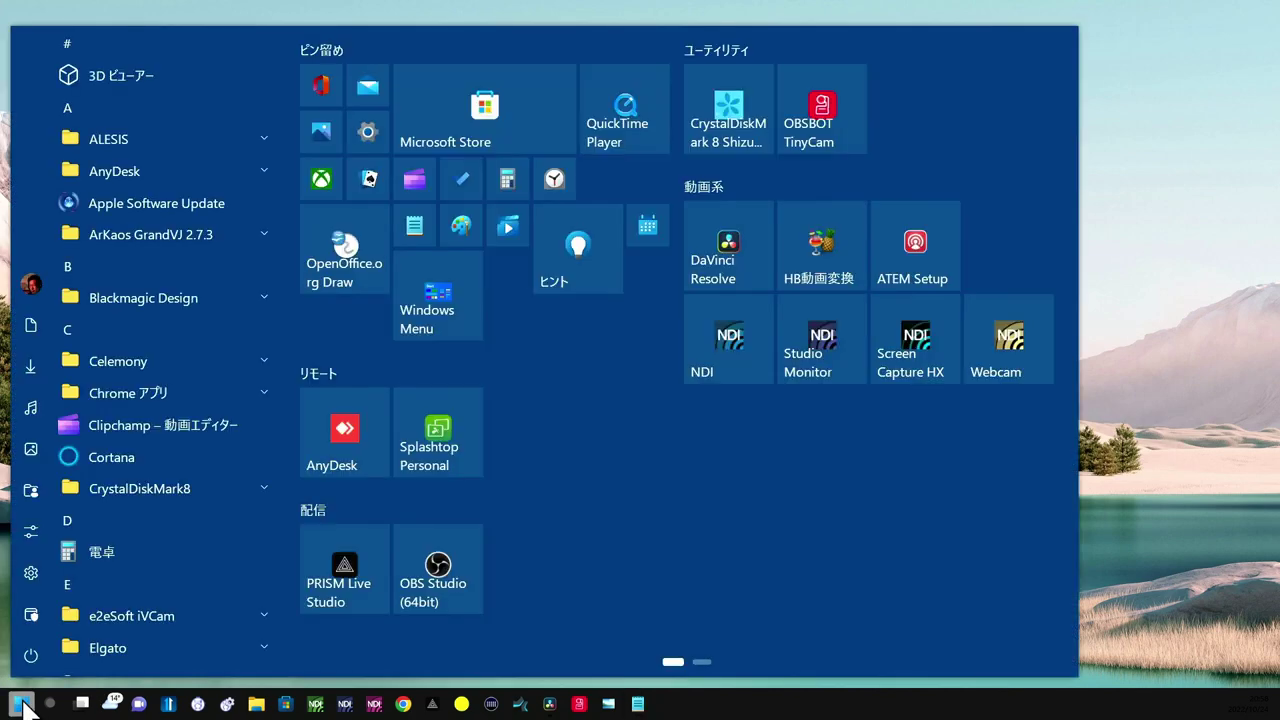
scroll(160, 480, "down", 1)
scroll(151, 501, "down", 10)
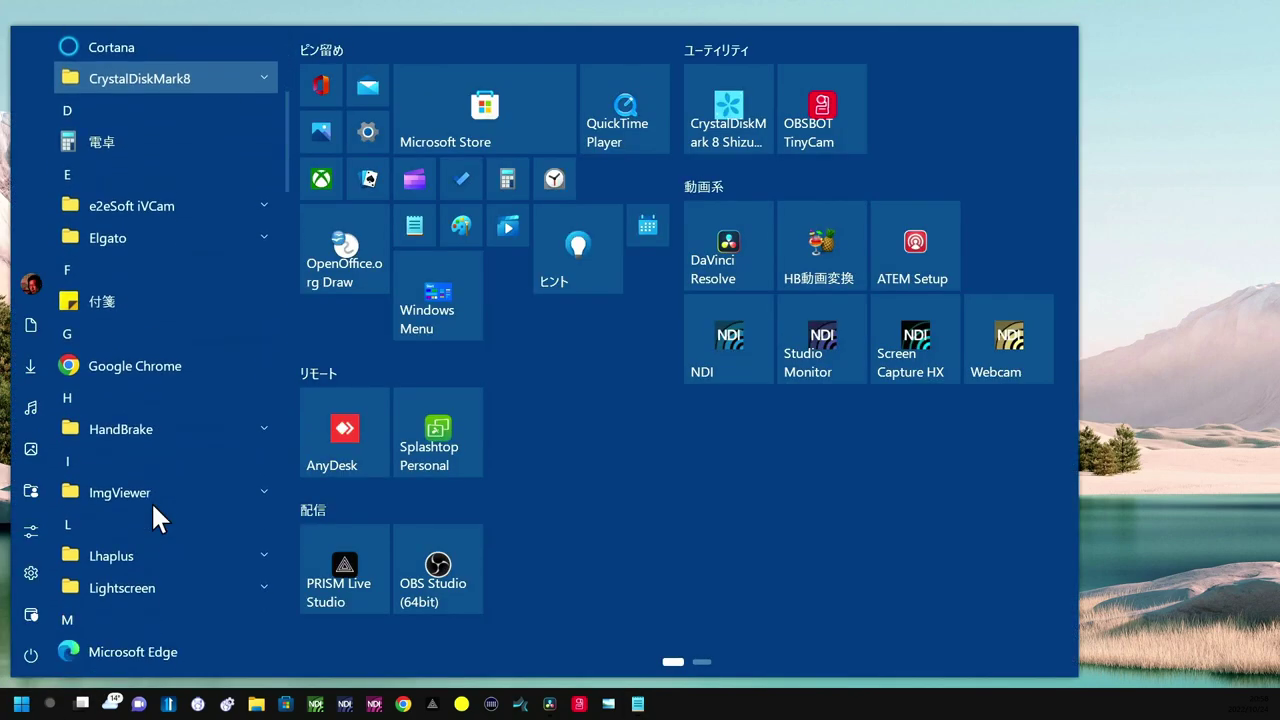
scroll(151, 506, "down", 8)
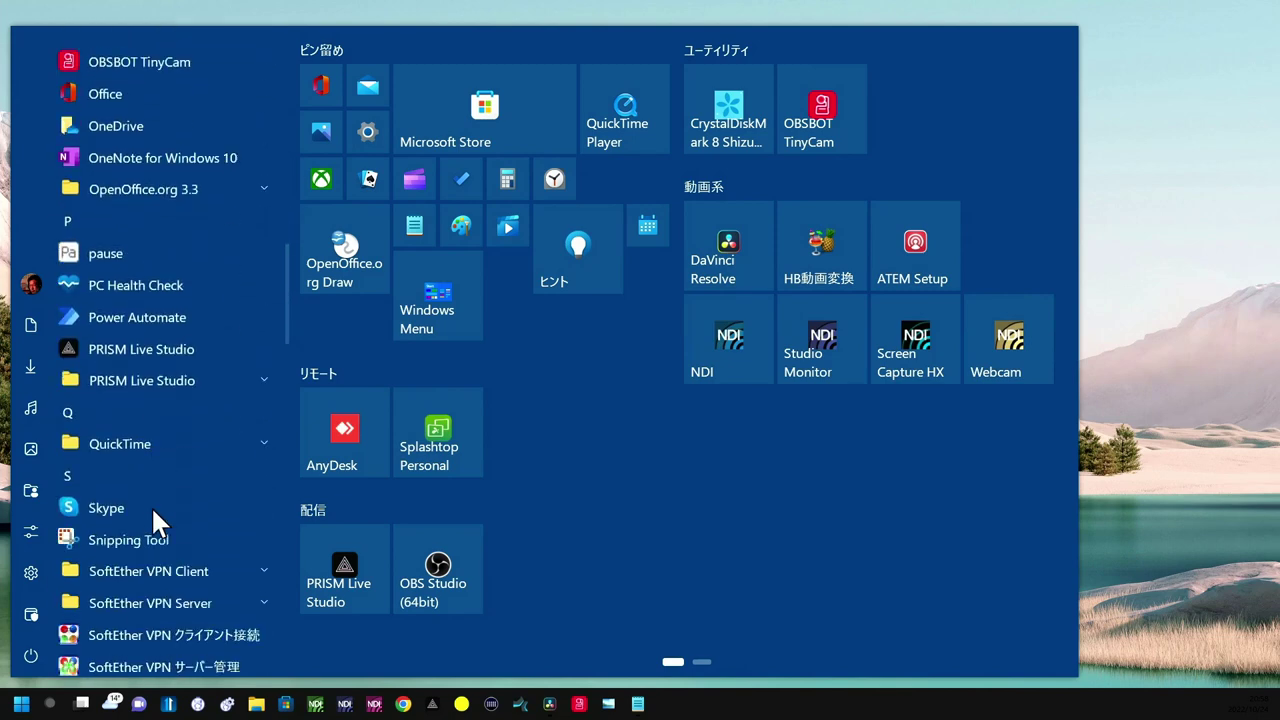
scroll(151, 506, "down", 5)
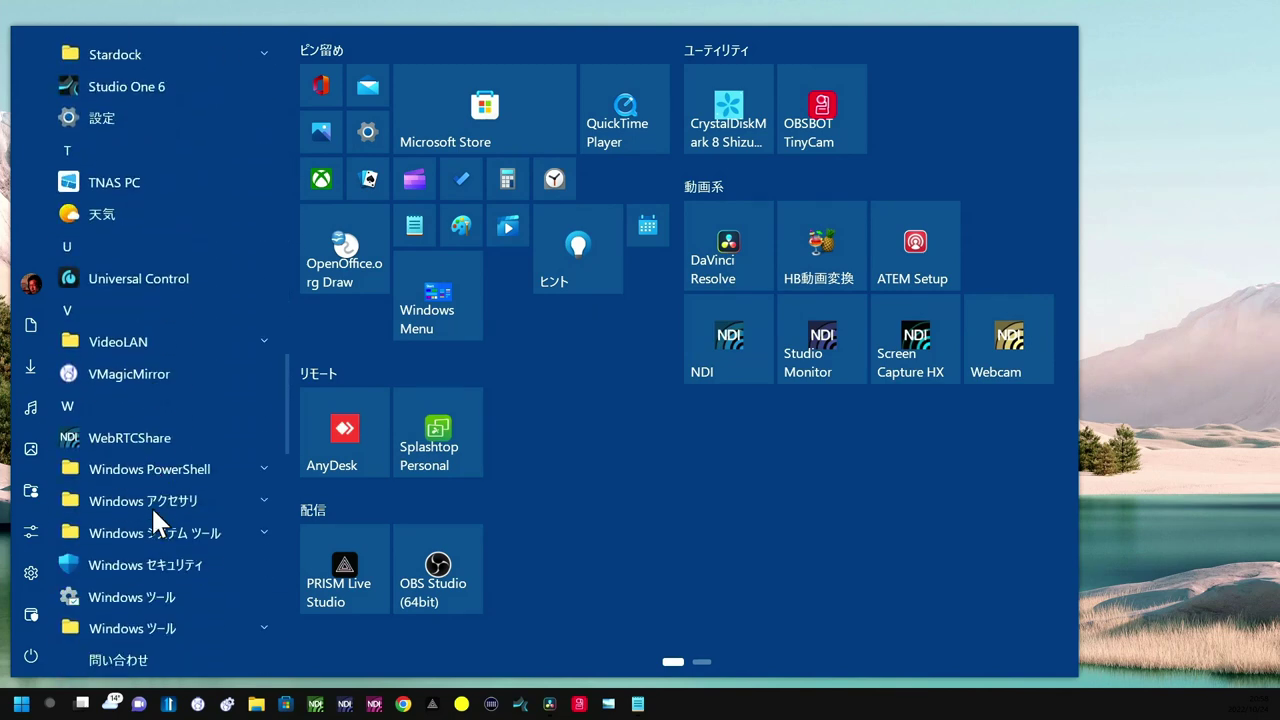